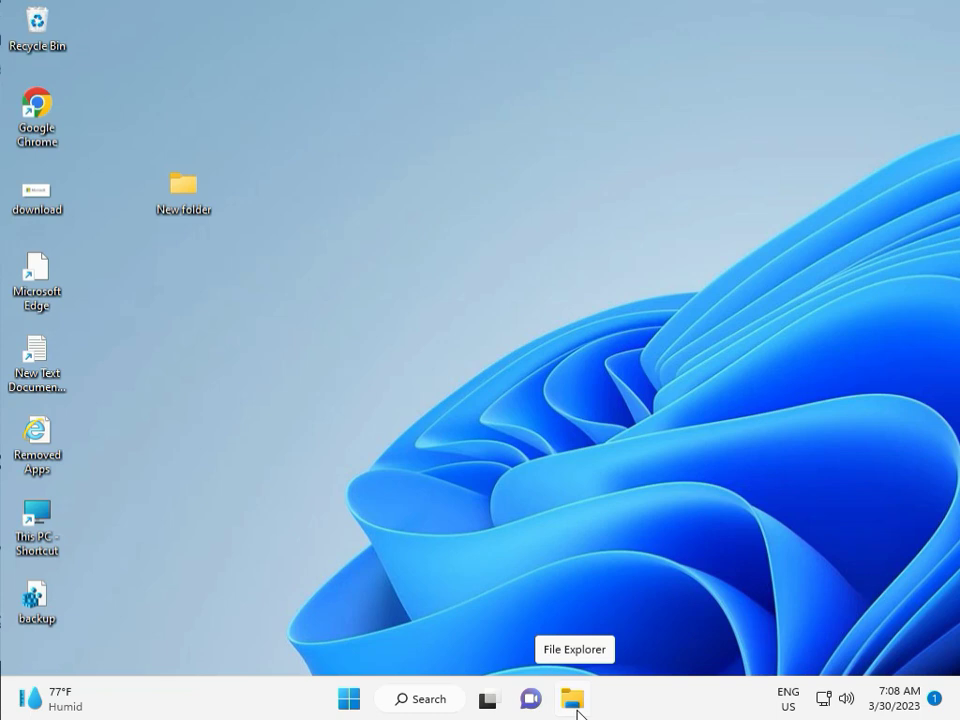
# Step: Open Settings and go to System › Troubleshoot › Other troubleshooters
pyautogui.click(349, 699)
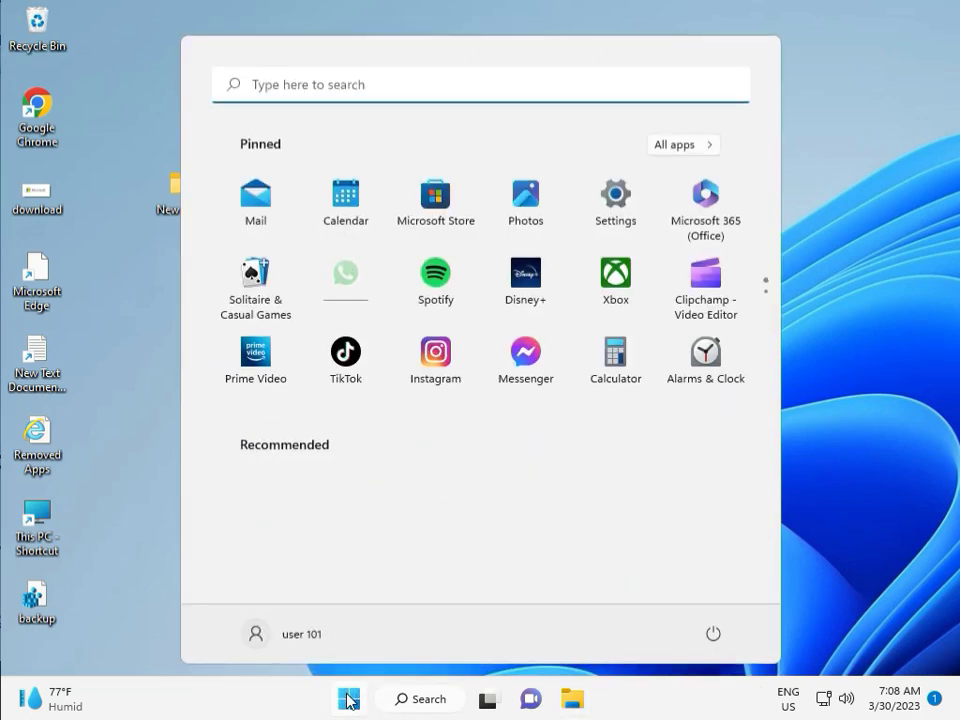
pyautogui.click(616, 200)
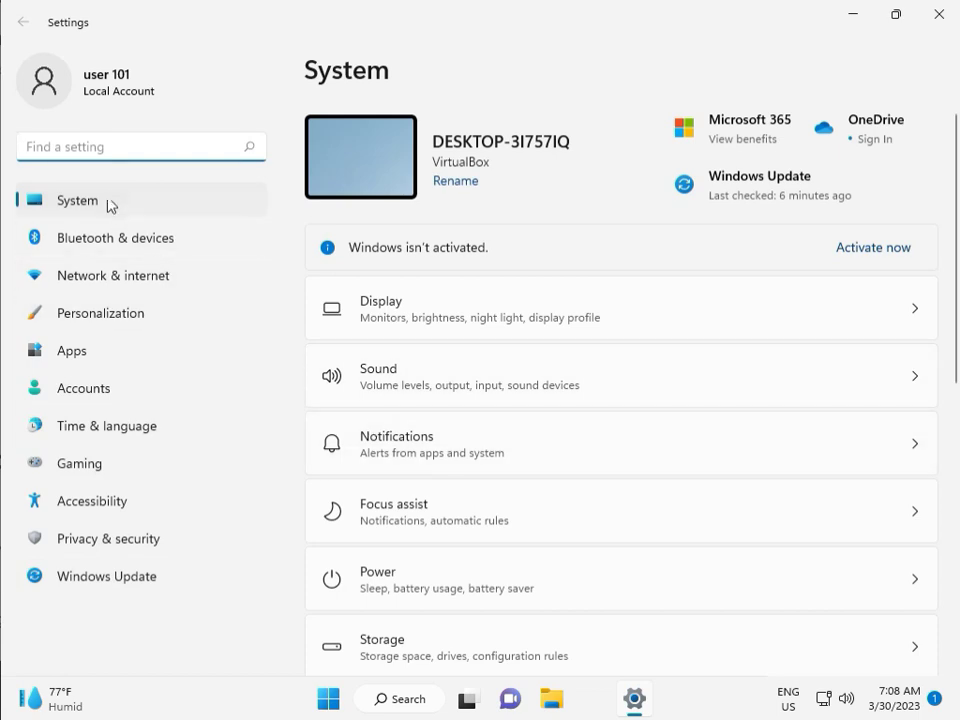
pyautogui.scroll(-3, 476, 508)
pyautogui.scroll(-1, 481, 540)
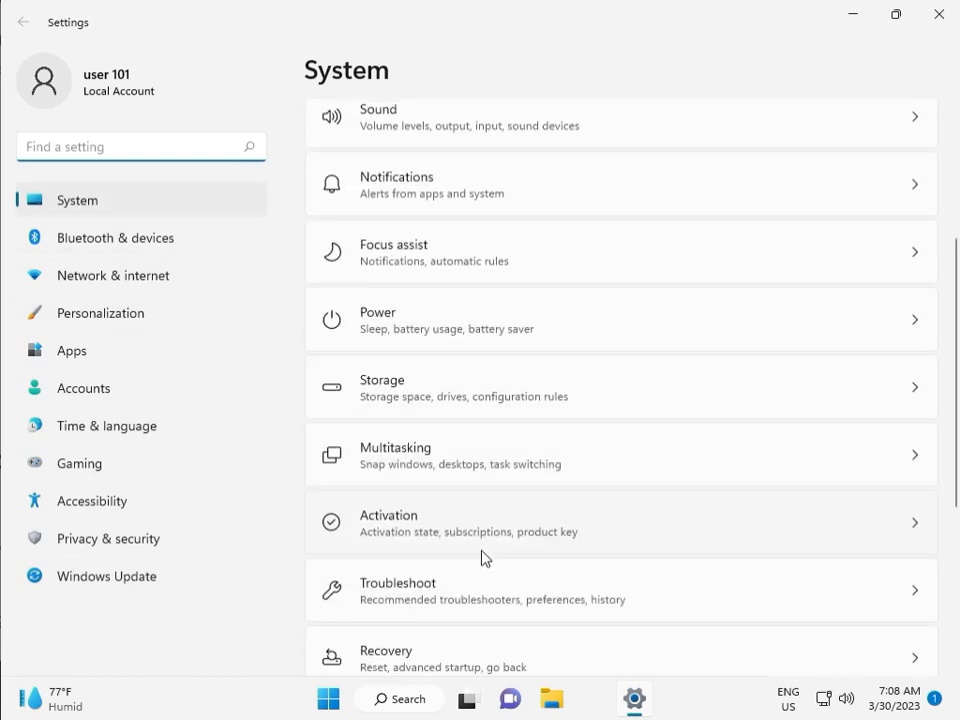
pyautogui.click(490, 593)
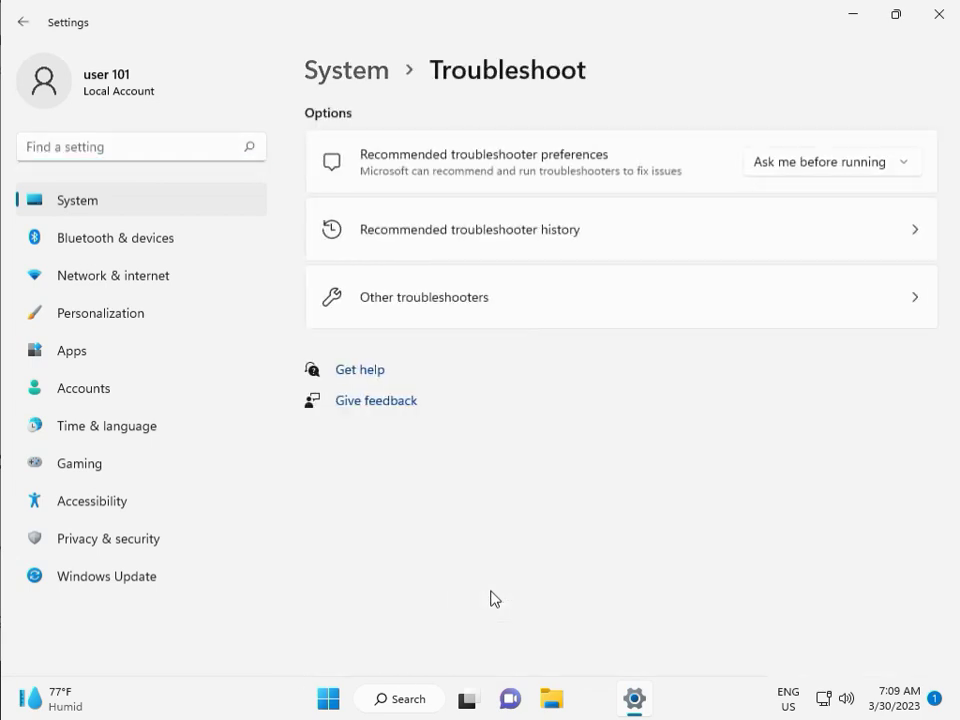
pyautogui.click(416, 300)
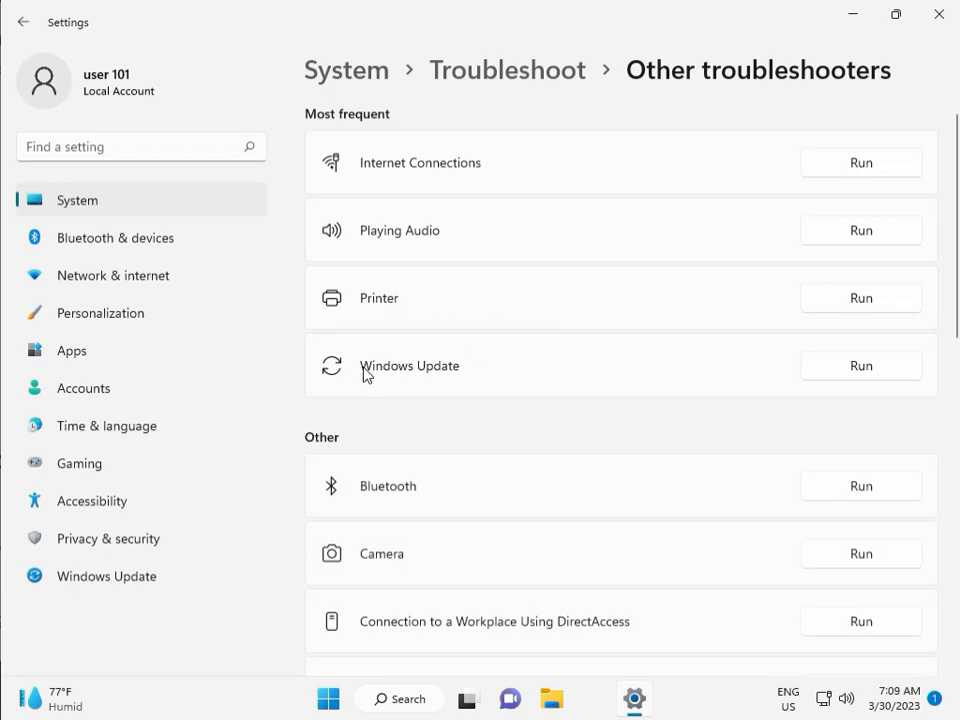
# Step: Run the Windows Update troubleshooter to completion, then close it and Settings
pyautogui.click(857, 368)
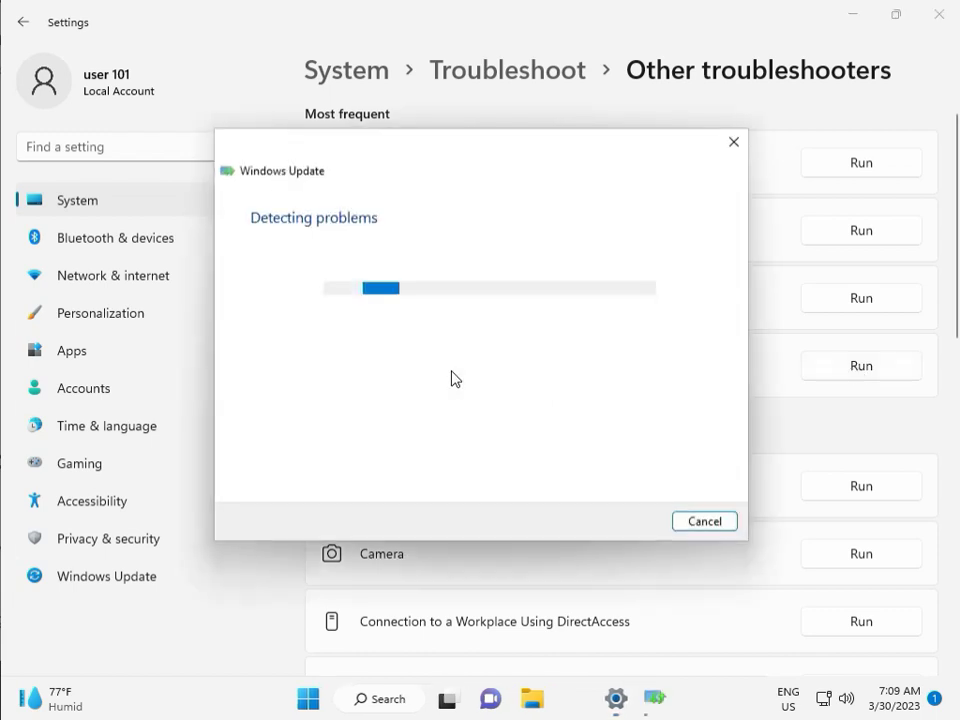
pyautogui.moveTo(452, 155); pyautogui.dragTo(324, 112)
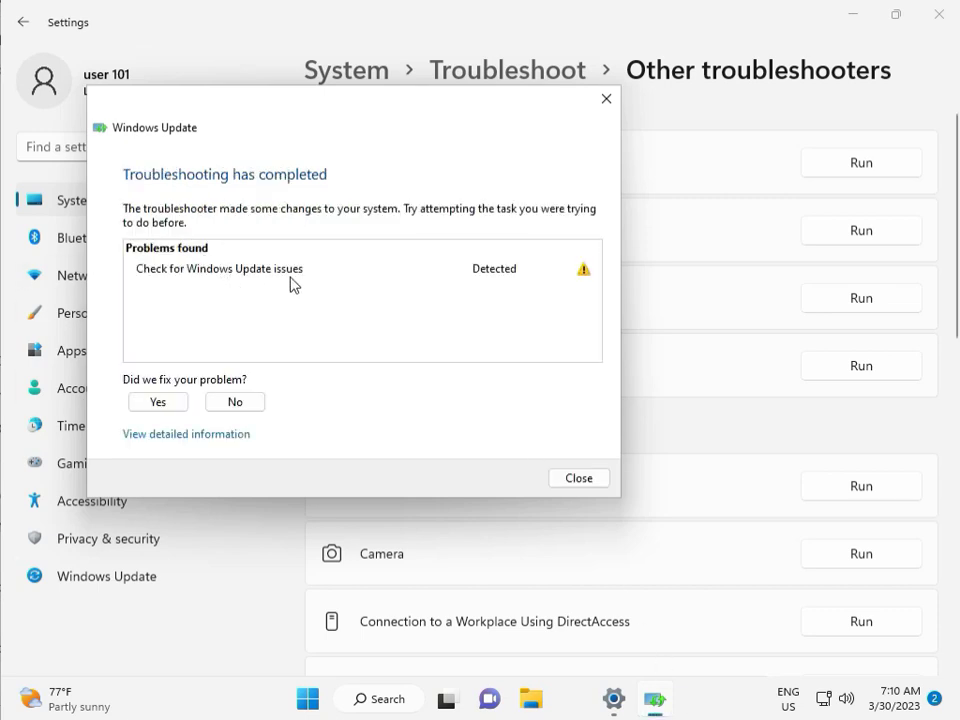
pyautogui.click(579, 480)
pyautogui.click(939, 14)
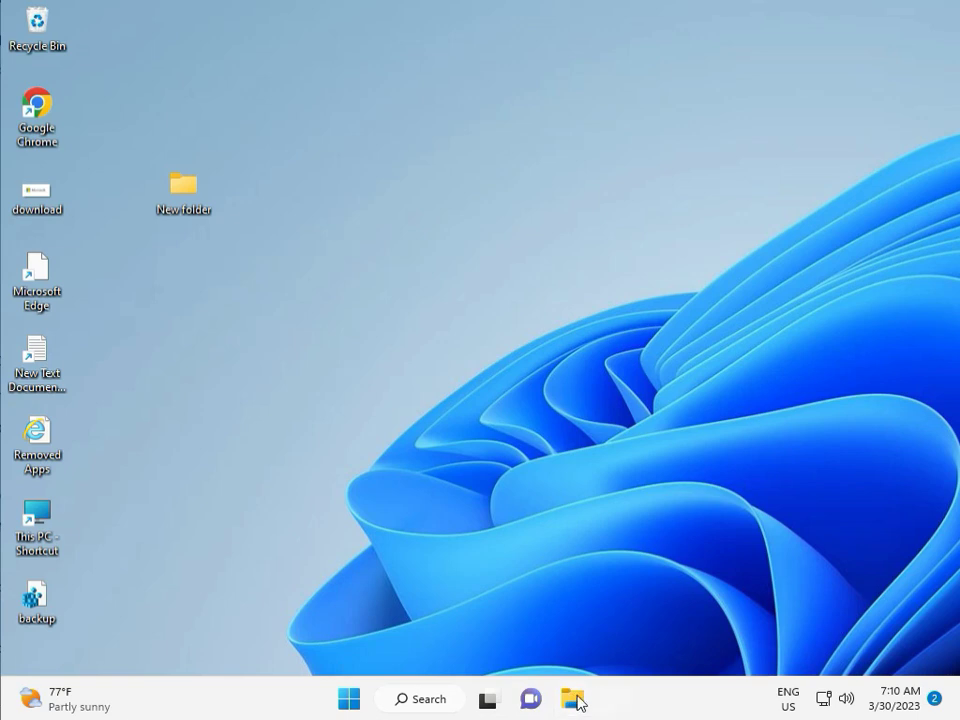
# Step: Open the Windows folder on Local Disk (C:) in File Explorer
pyautogui.click(574, 700)
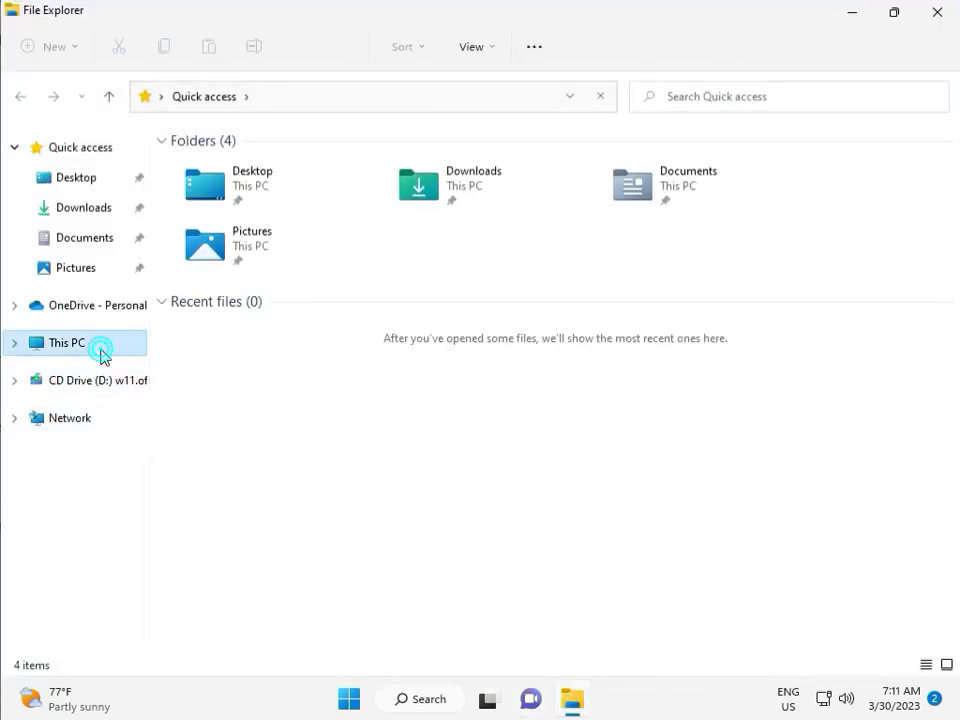
pyautogui.click(102, 355)
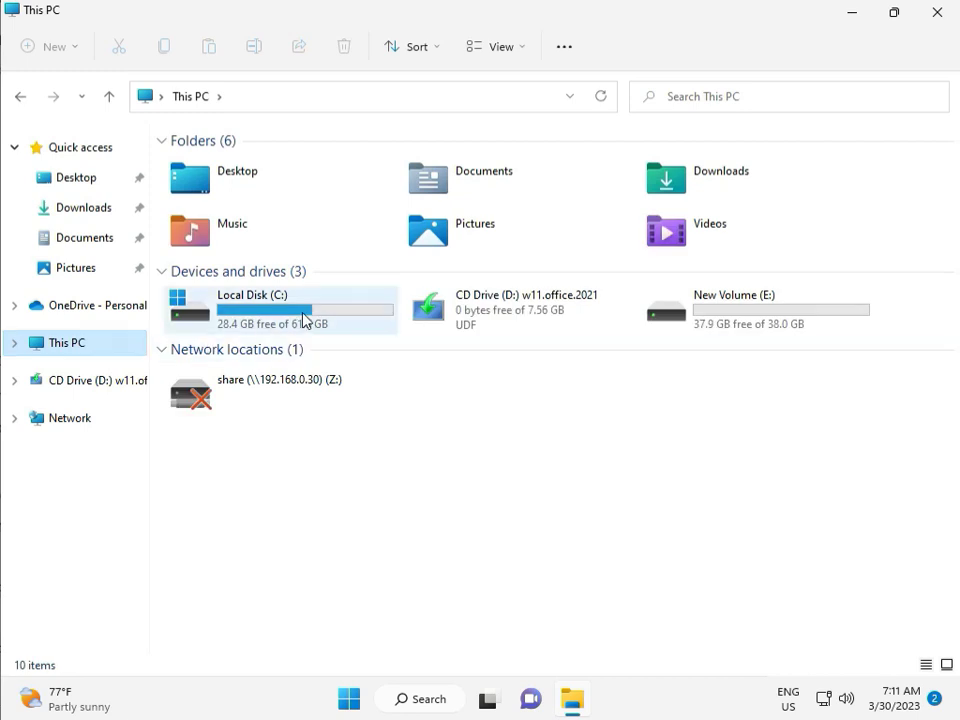
pyautogui.doubleClick(306, 319)
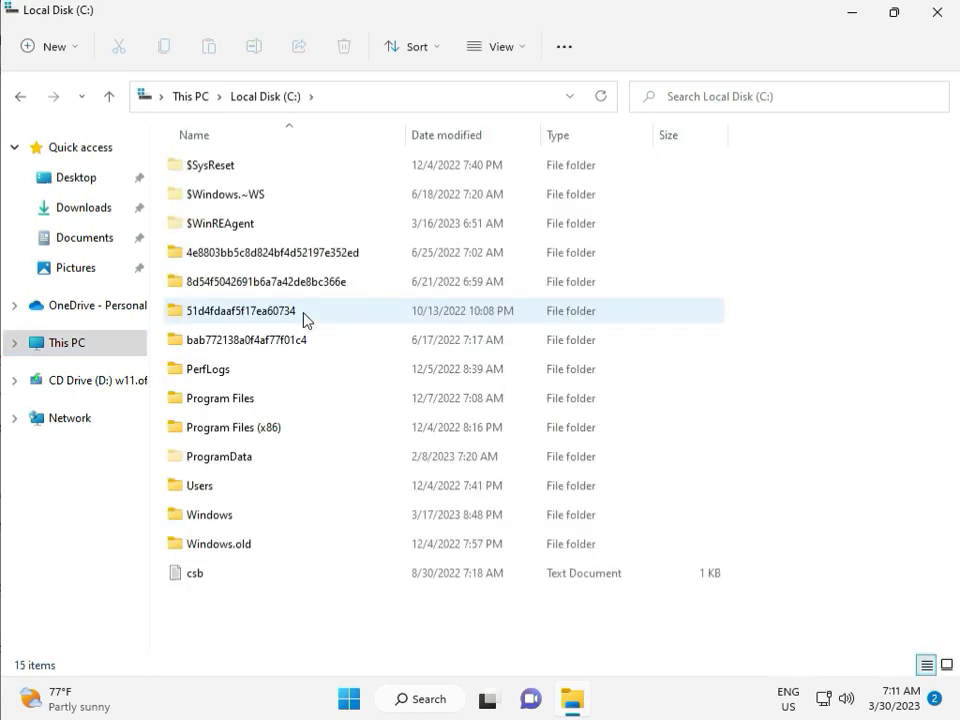
pyautogui.click(249, 517)
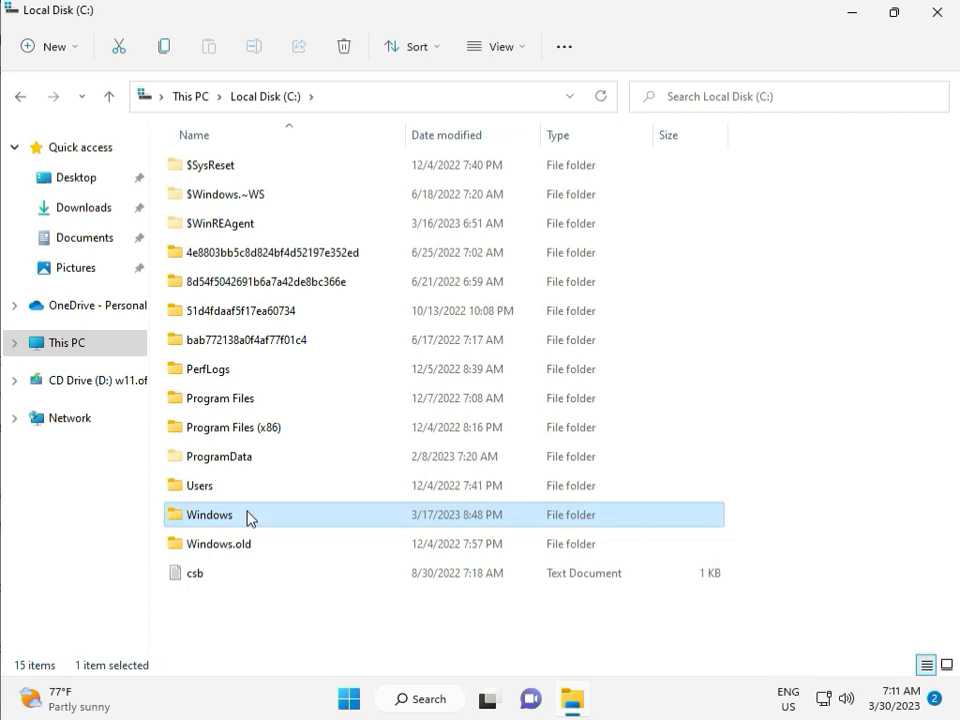
pyautogui.doubleClick(249, 516)
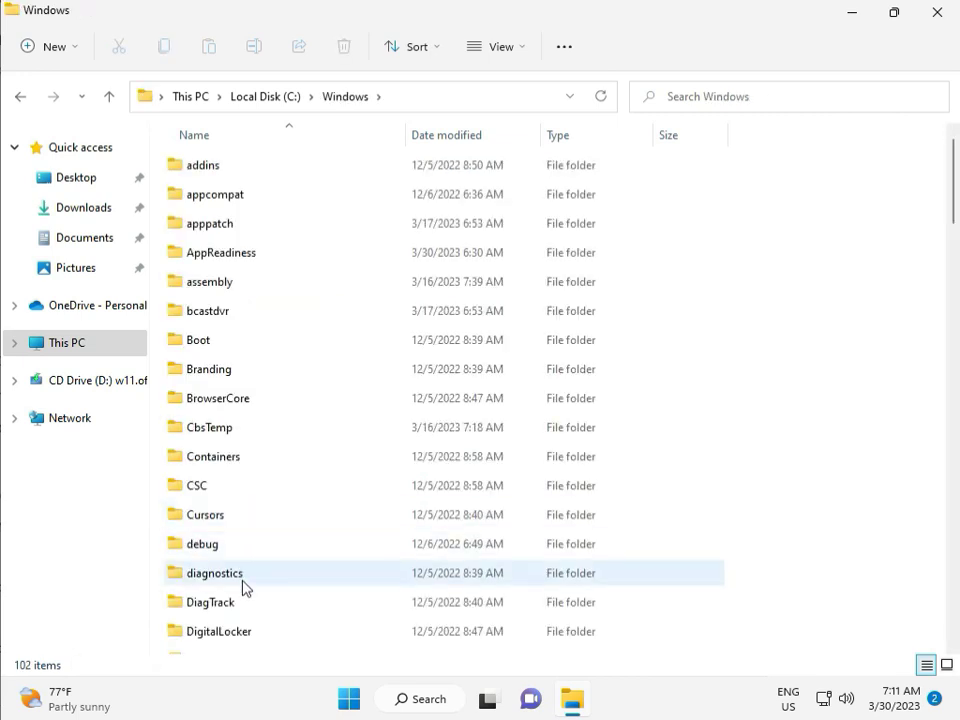
# Step: Open SoftwareDistribution › Download and select all 12 cached update items
pyautogui.scroll(-4, 330, 590)
pyautogui.scroll(-4, 349, 570)
pyautogui.scroll(-3, 349, 571)
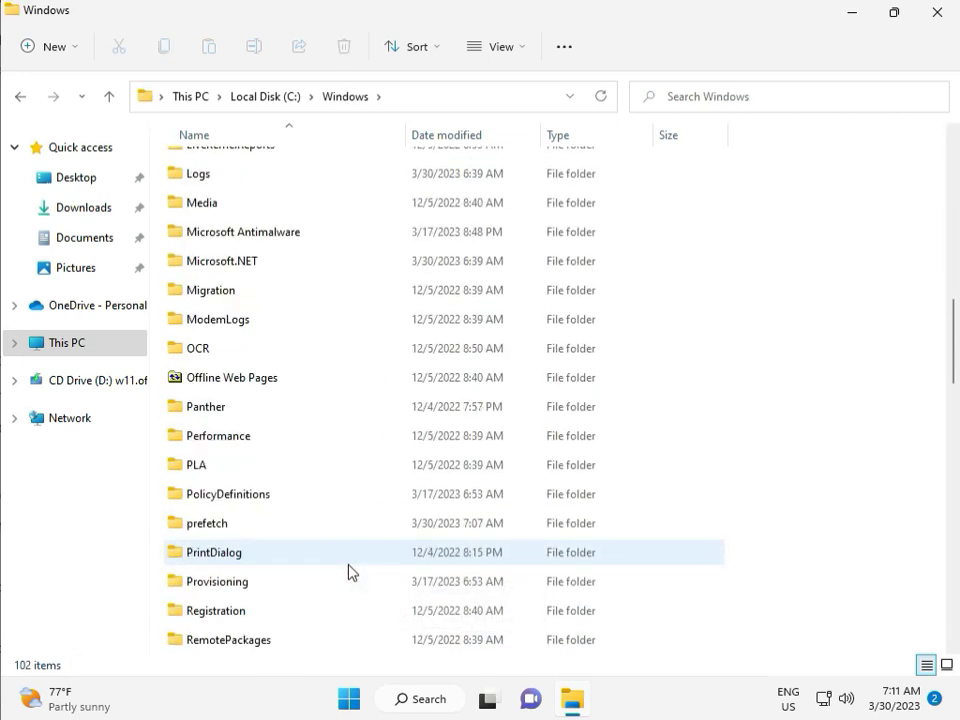
pyautogui.scroll(-4, 349, 571)
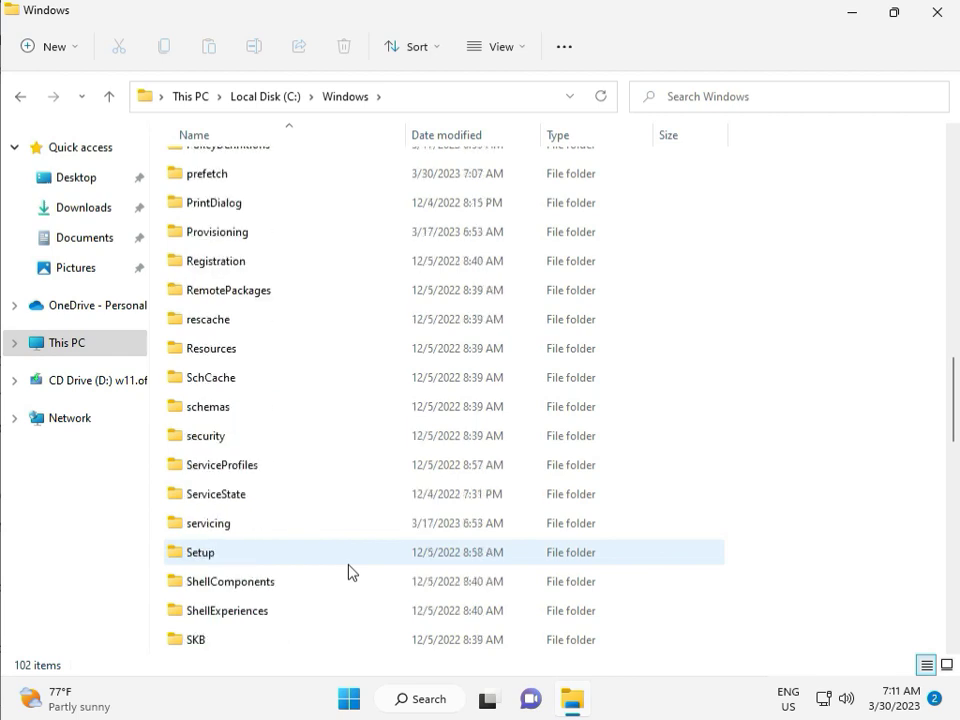
pyautogui.scroll(-1, 345, 568)
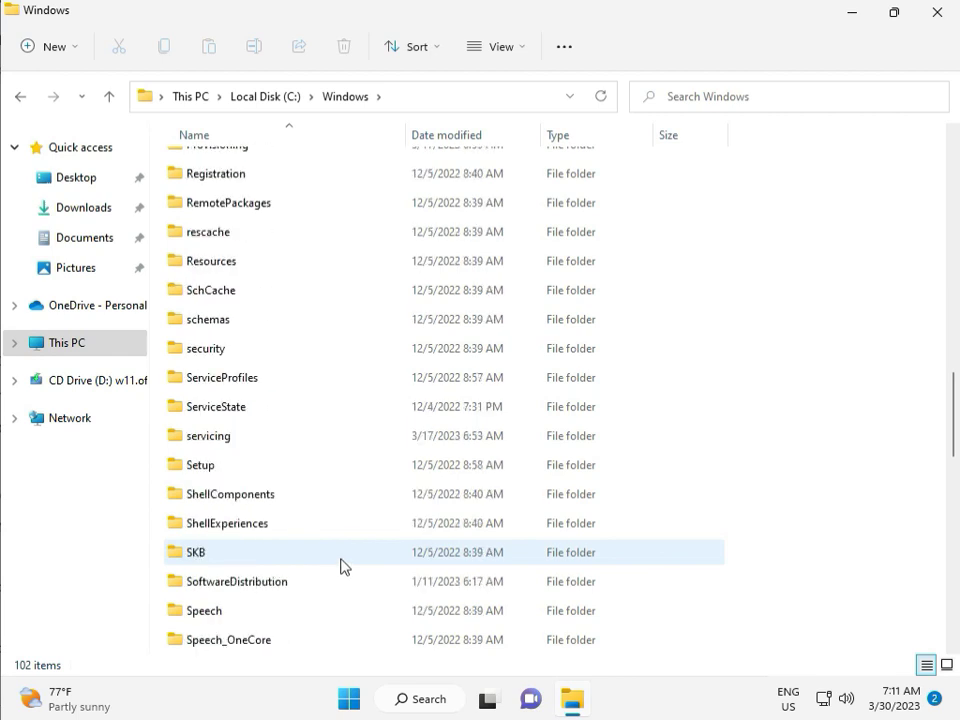
pyautogui.scroll(-1, 339, 567)
pyautogui.click(262, 499)
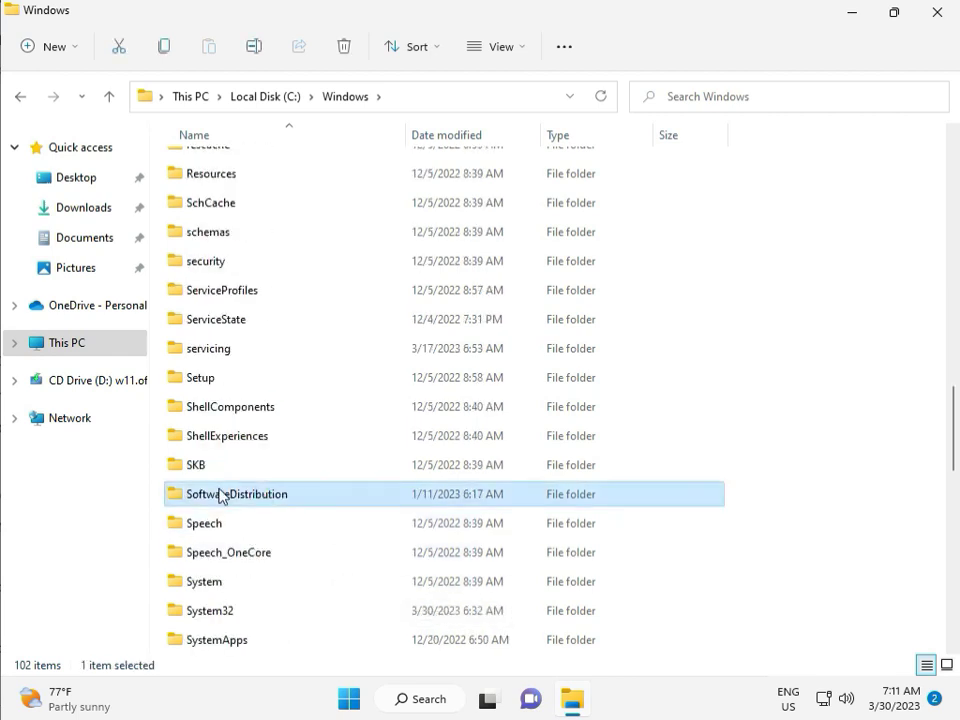
pyautogui.doubleClick(248, 499)
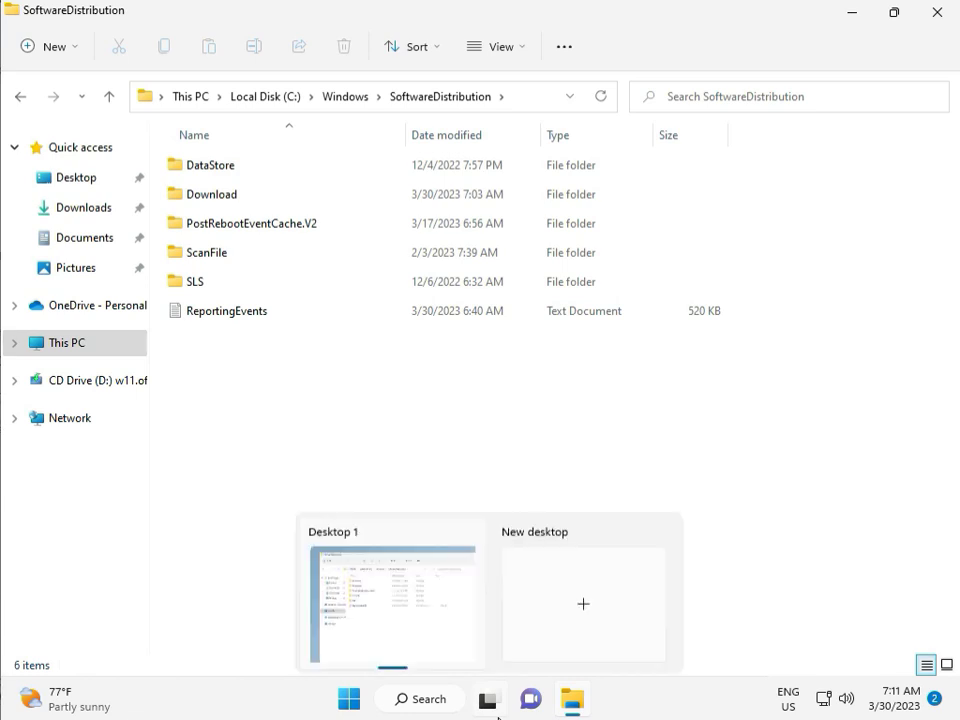
pyautogui.moveTo(487, 699)
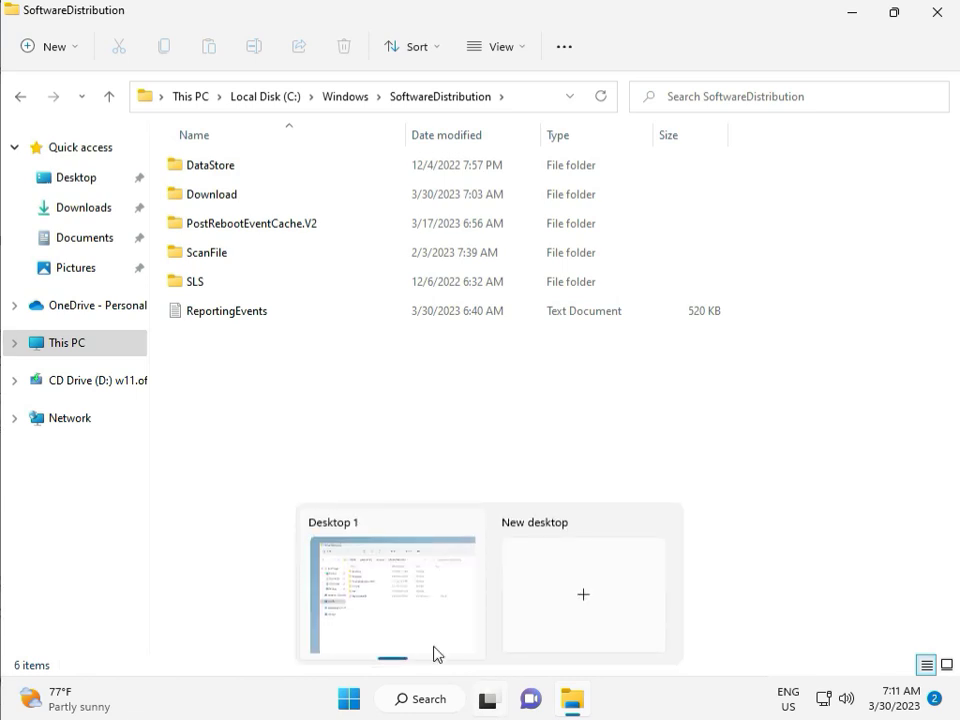
pyautogui.click(291, 413)
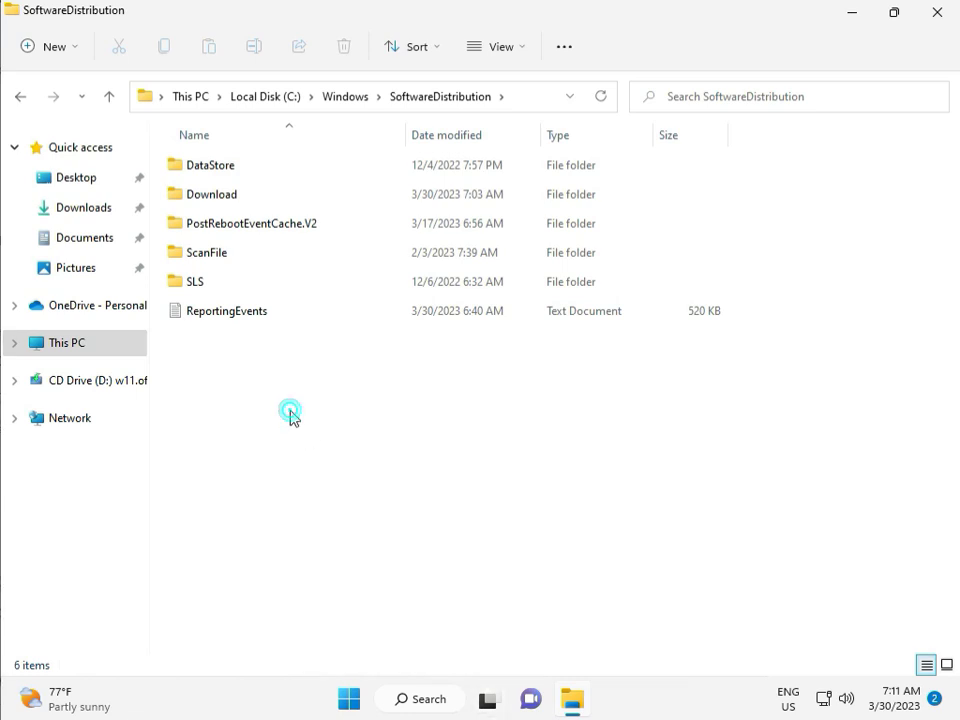
pyautogui.doubleClick(243, 197)
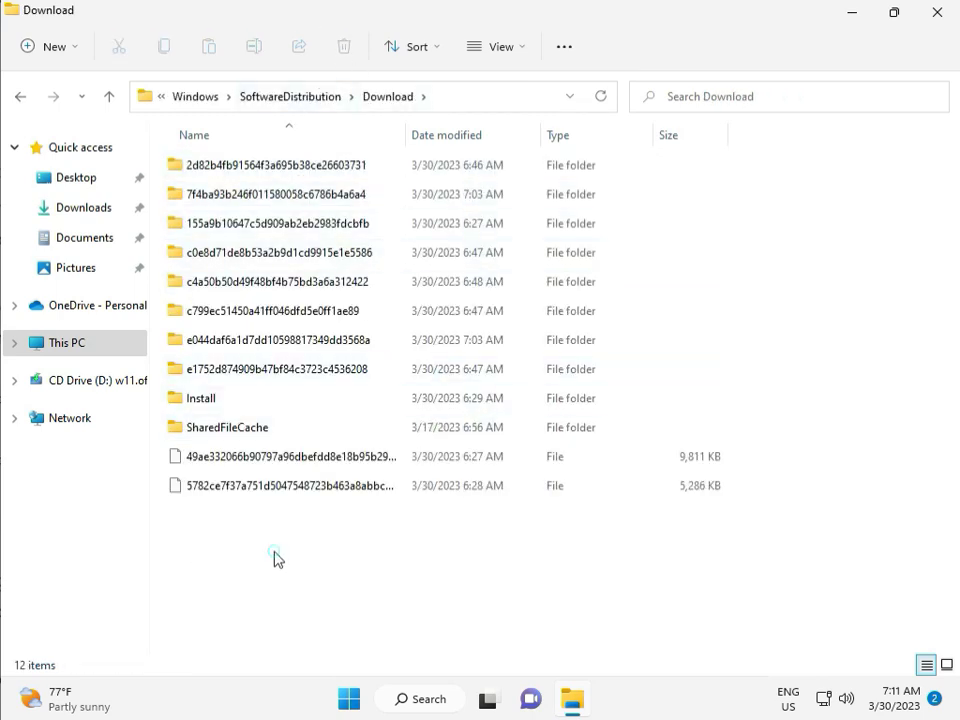
pyautogui.moveTo(275, 551); pyautogui.dragTo(285, 170)
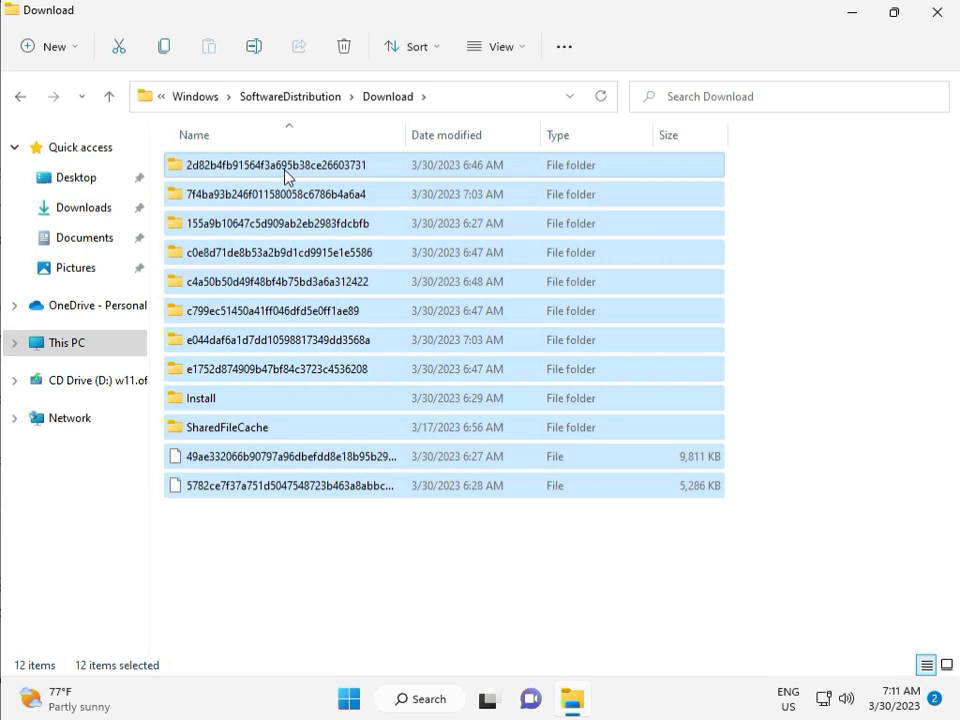
# Step: Delete the selected update files with administrator permission, then close File Explorer
pyautogui.press('Delete')
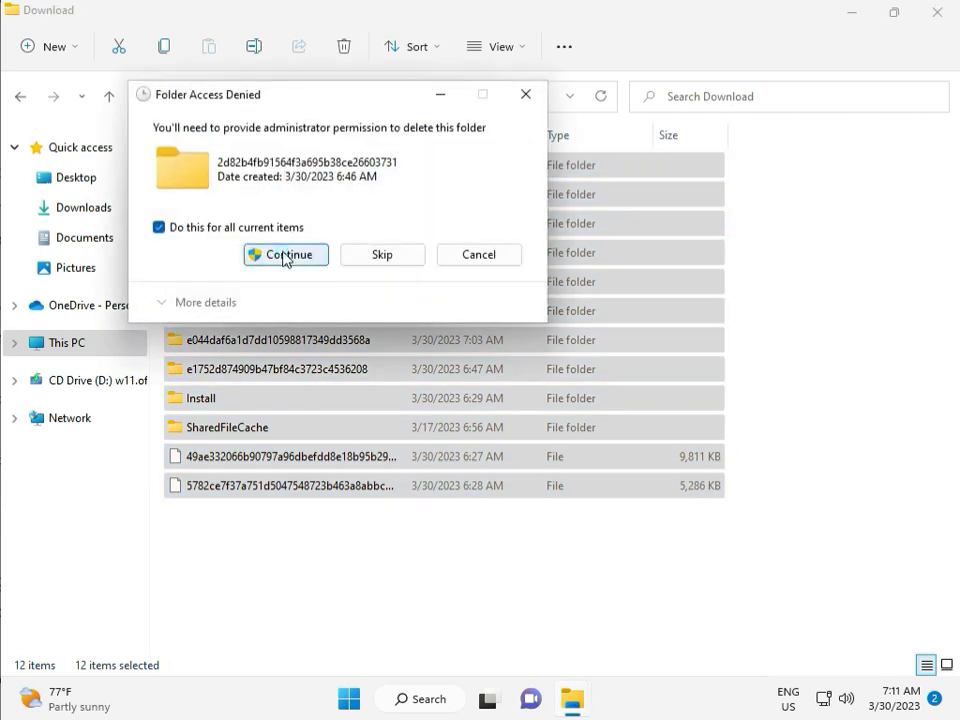
pyautogui.click(285, 256)
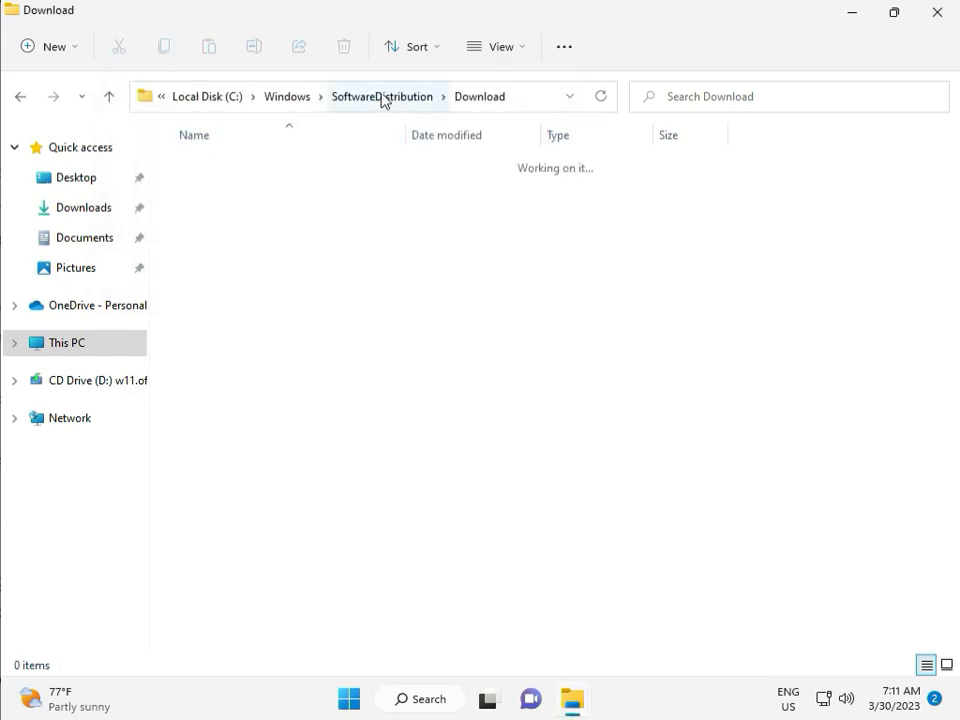
pyautogui.click(382, 96)
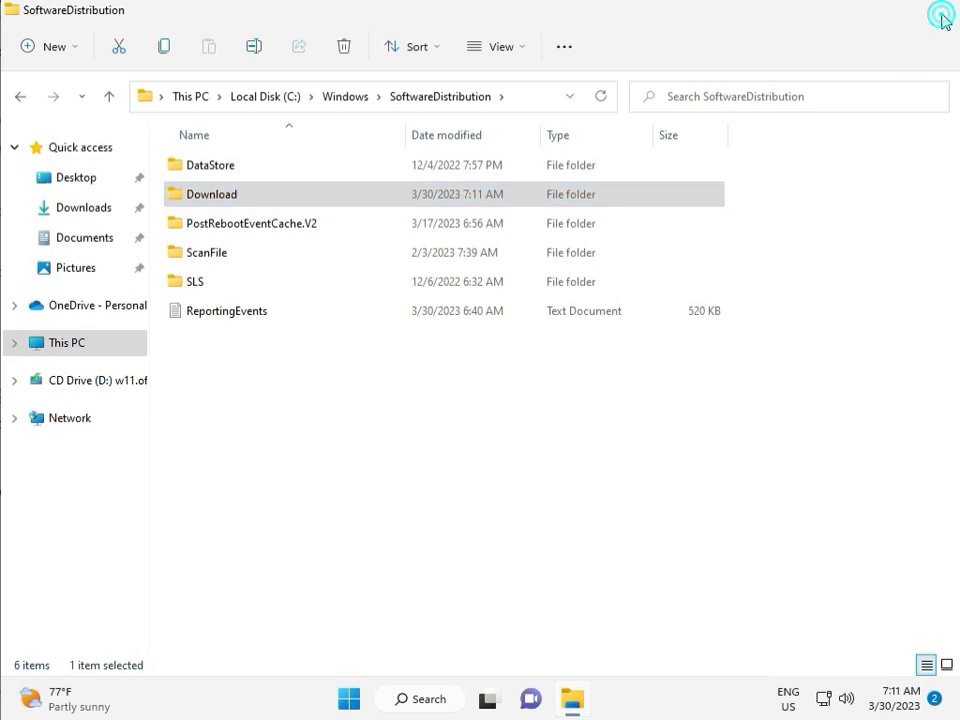
pyautogui.click(937, 13)
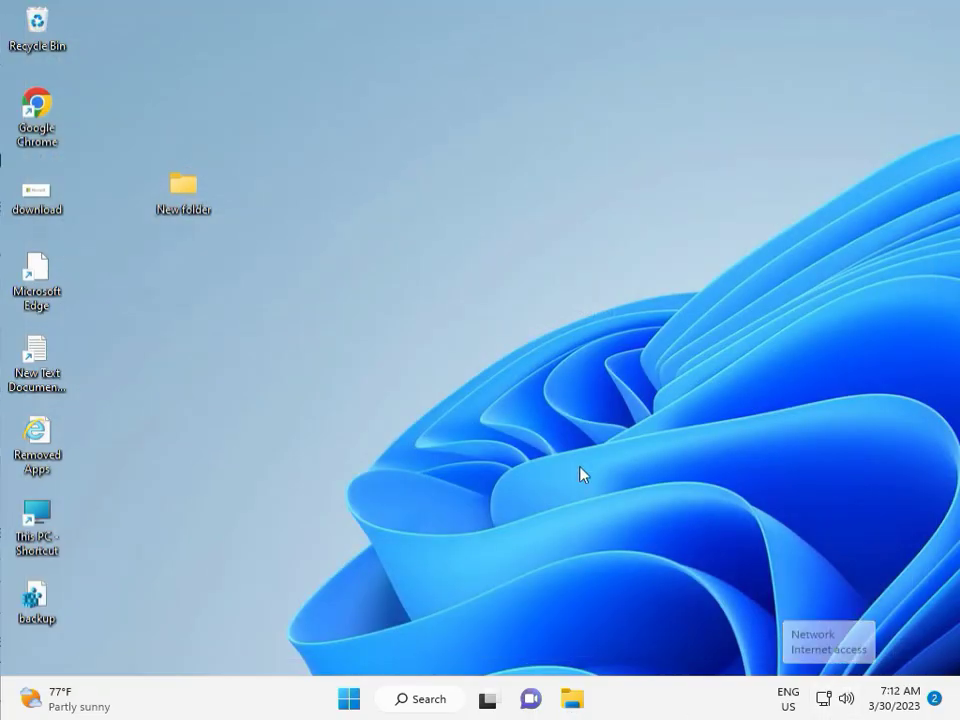
# Step: Launch the Services console and restart the Windows Update service
pyautogui.click(552, 402)
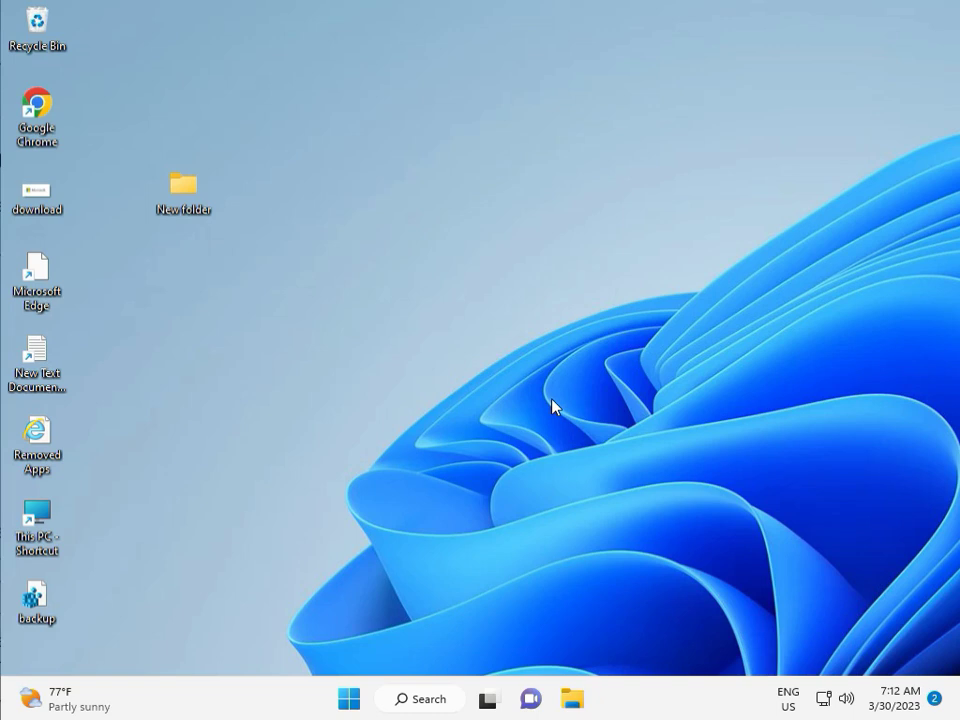
pyautogui.press('super+r')
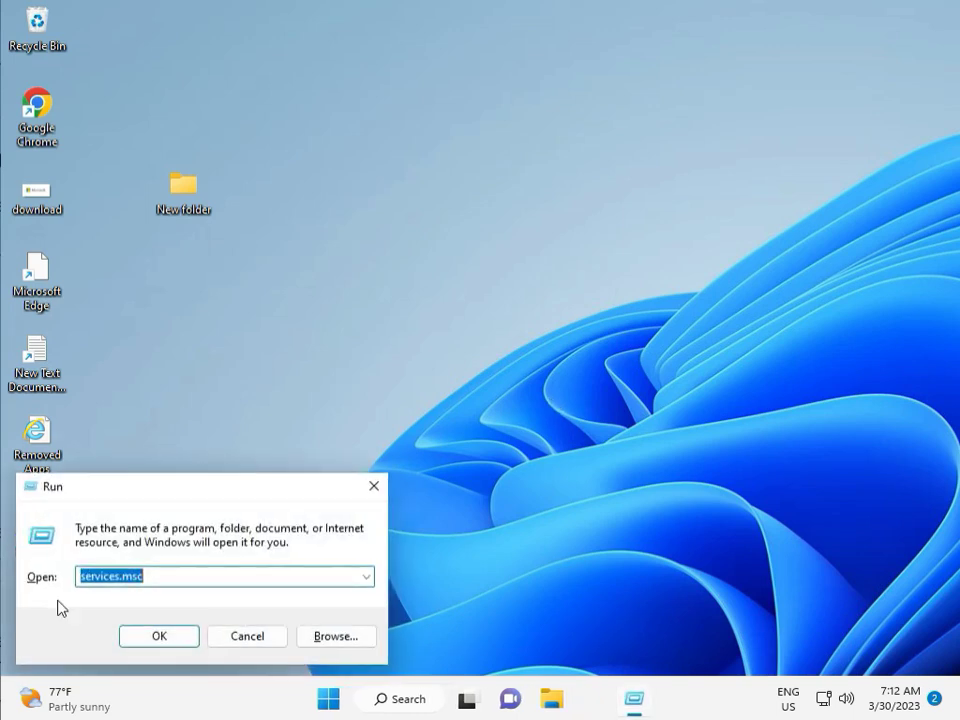
pyautogui.click(157, 634)
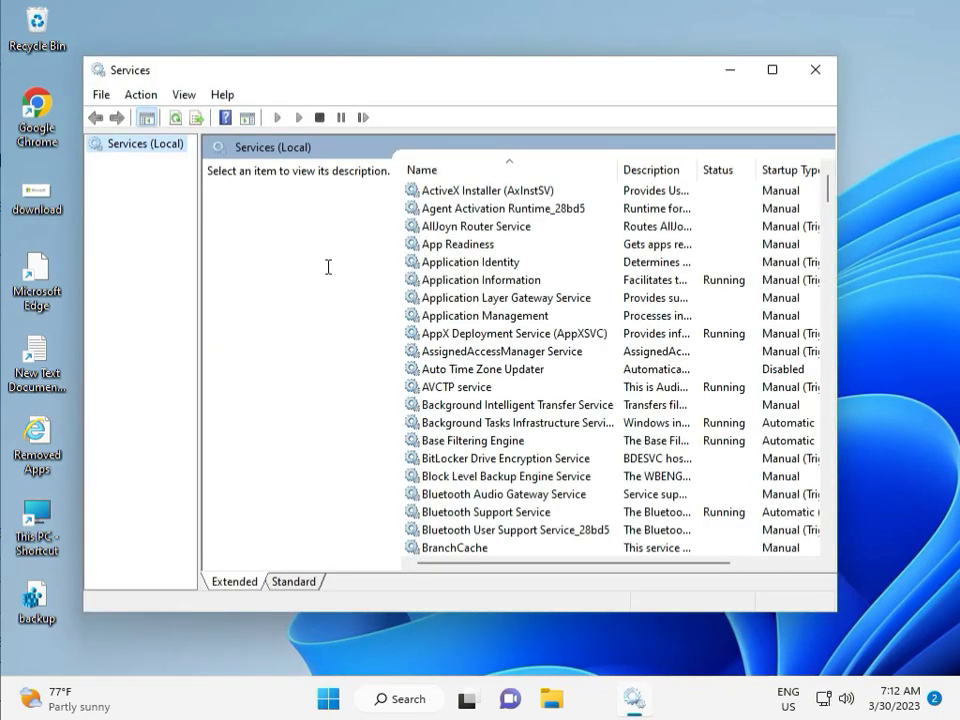
pyautogui.click(533, 298)
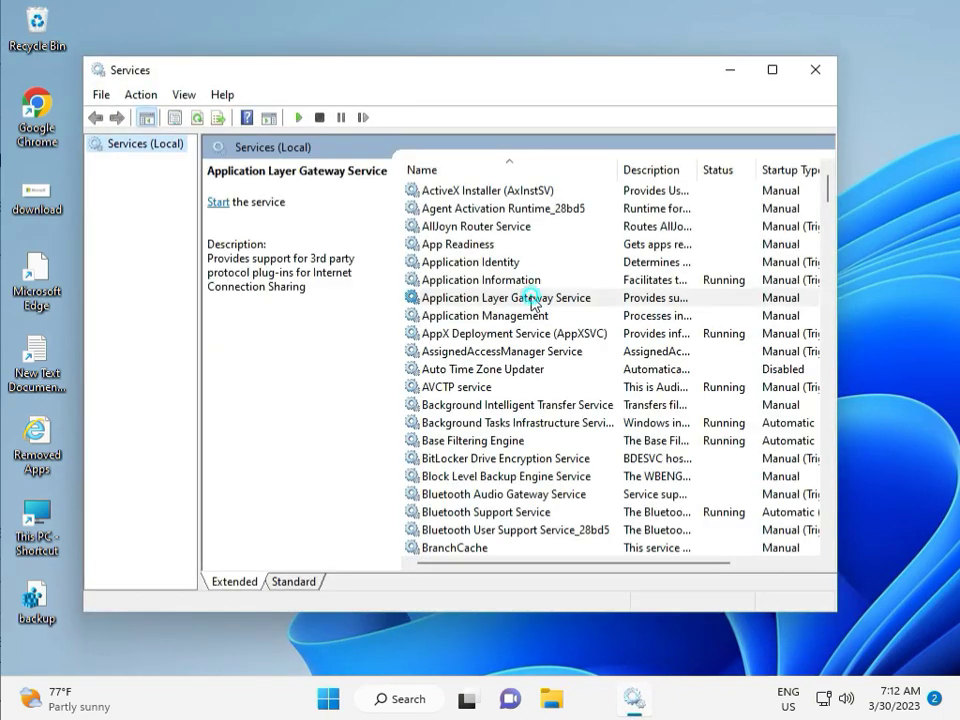
pyautogui.press('w')
pyautogui.scroll(-3, 495, 413)
pyautogui.scroll(-2, 493, 499)
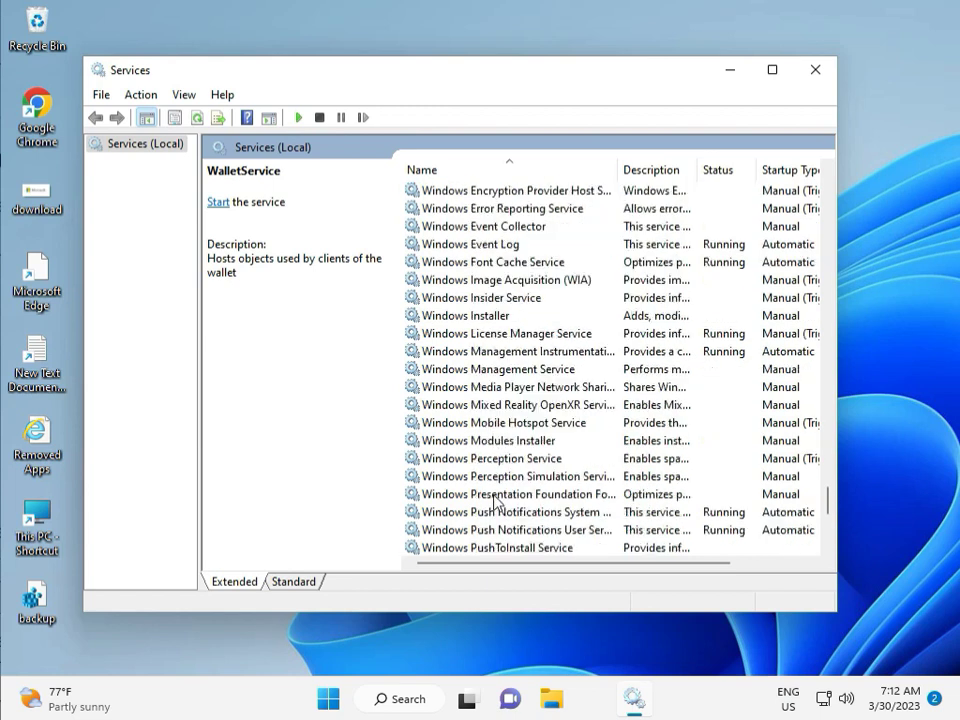
pyautogui.scroll(-5, 493, 499)
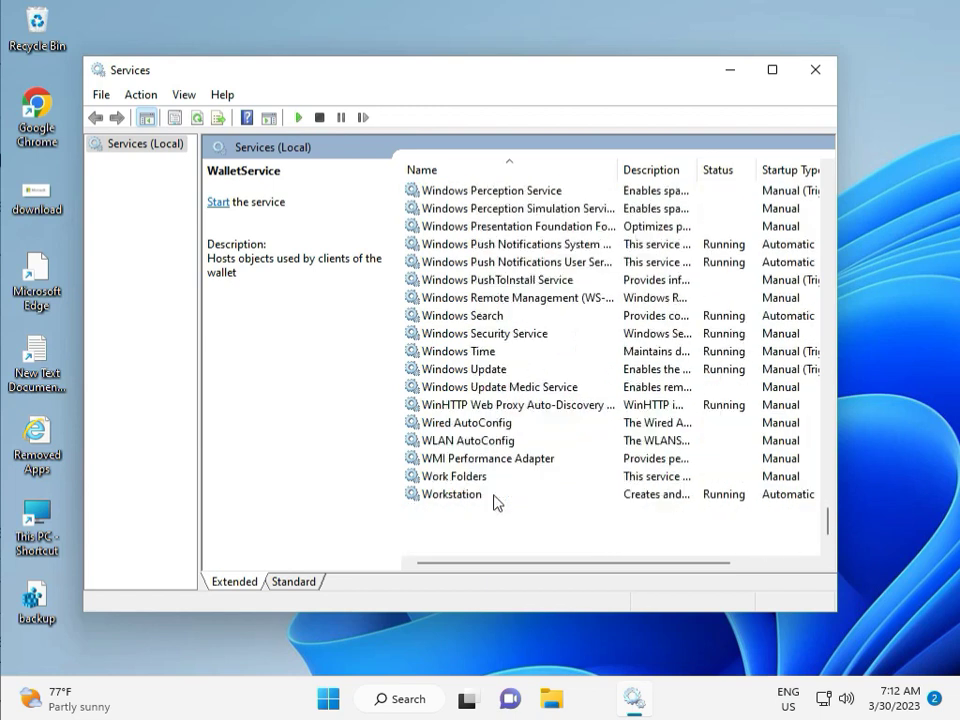
pyautogui.click(497, 368)
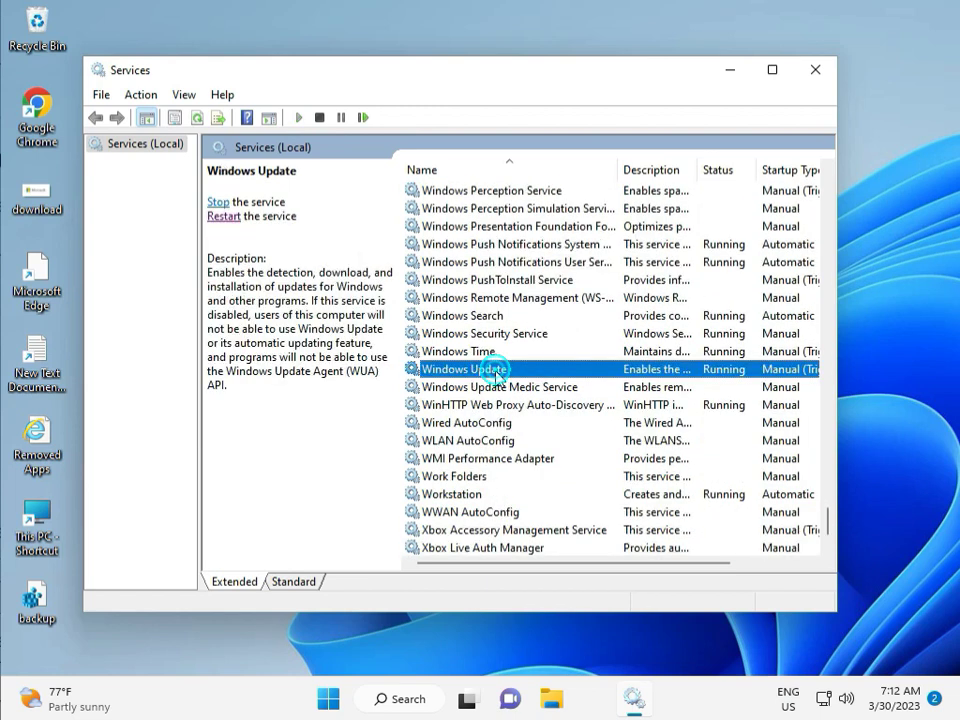
pyautogui.click(220, 202)
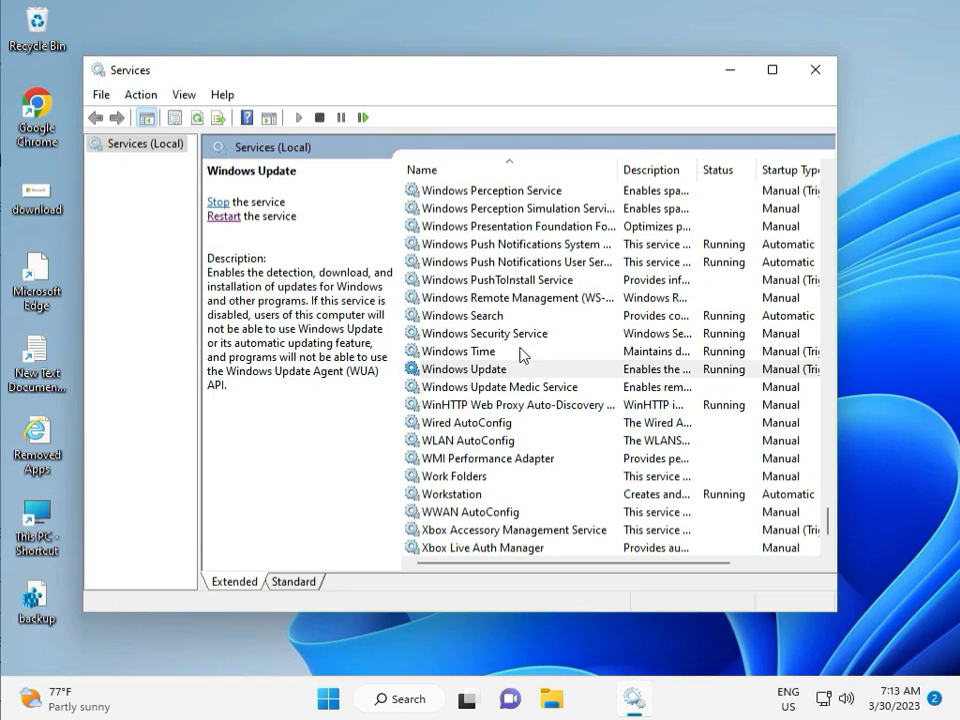
# Step: Set Windows Update's startup type to Automatic, apply it, and close Services
pyautogui.doubleClick(487, 369)
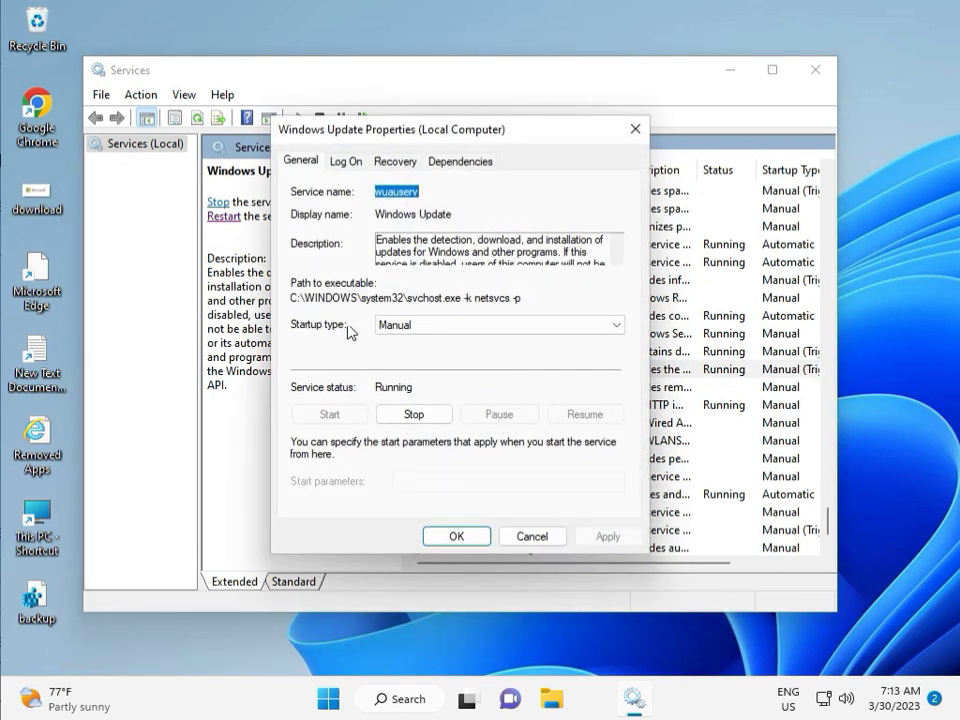
pyautogui.click(412, 325)
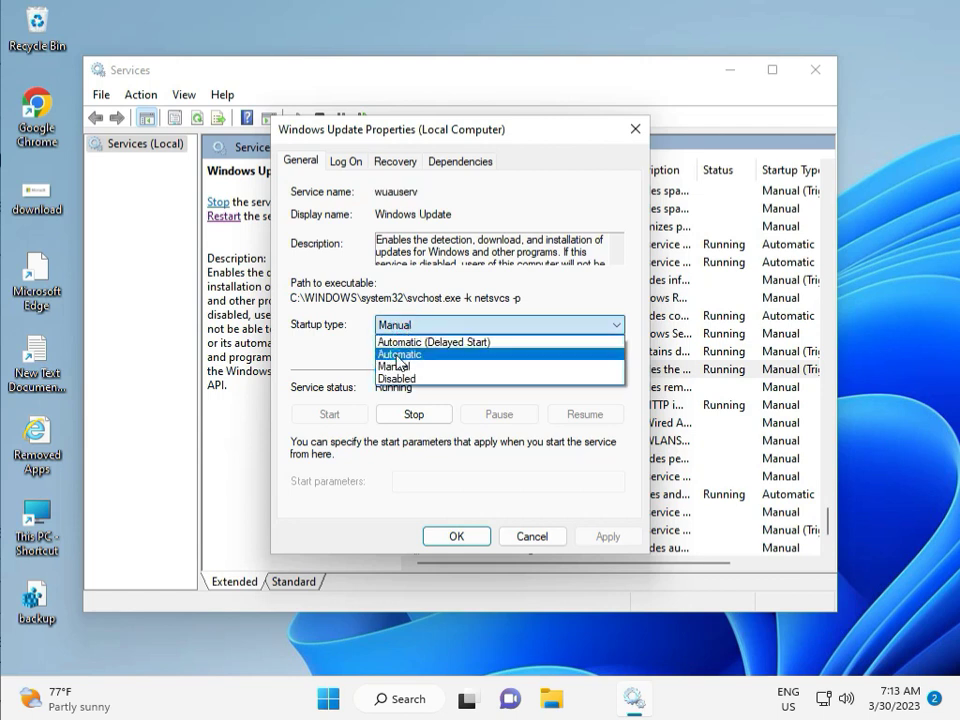
pyautogui.click(398, 362)
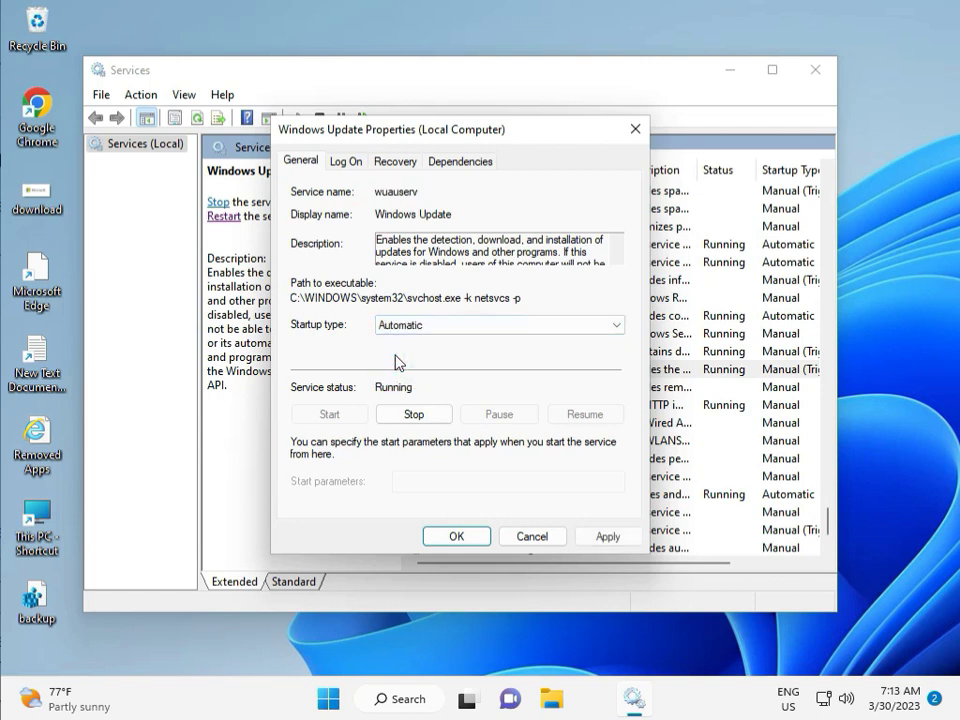
pyautogui.click(610, 537)
pyautogui.click(455, 537)
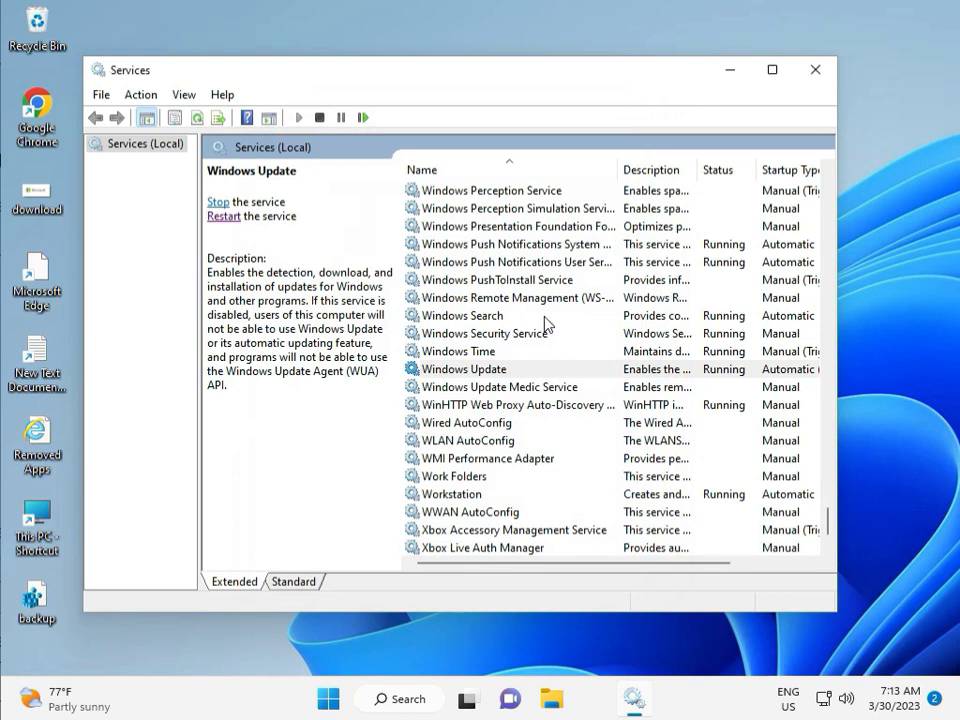
pyautogui.click(816, 72)
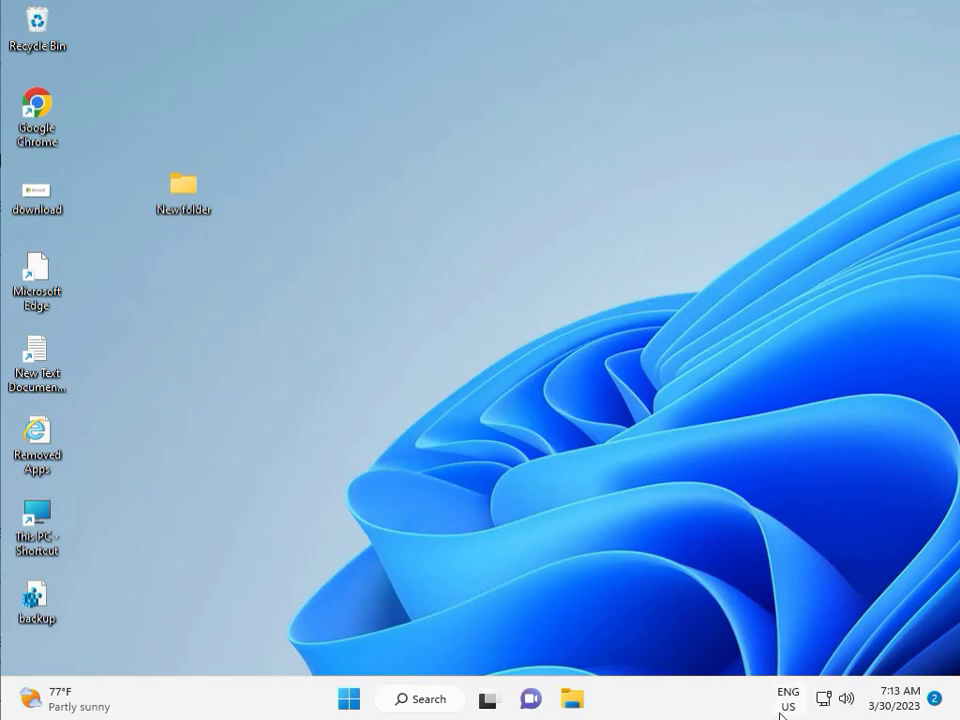
# Step: Launch Registry Editor from the Run box with the regedit command
pyautogui.click(535, 505)
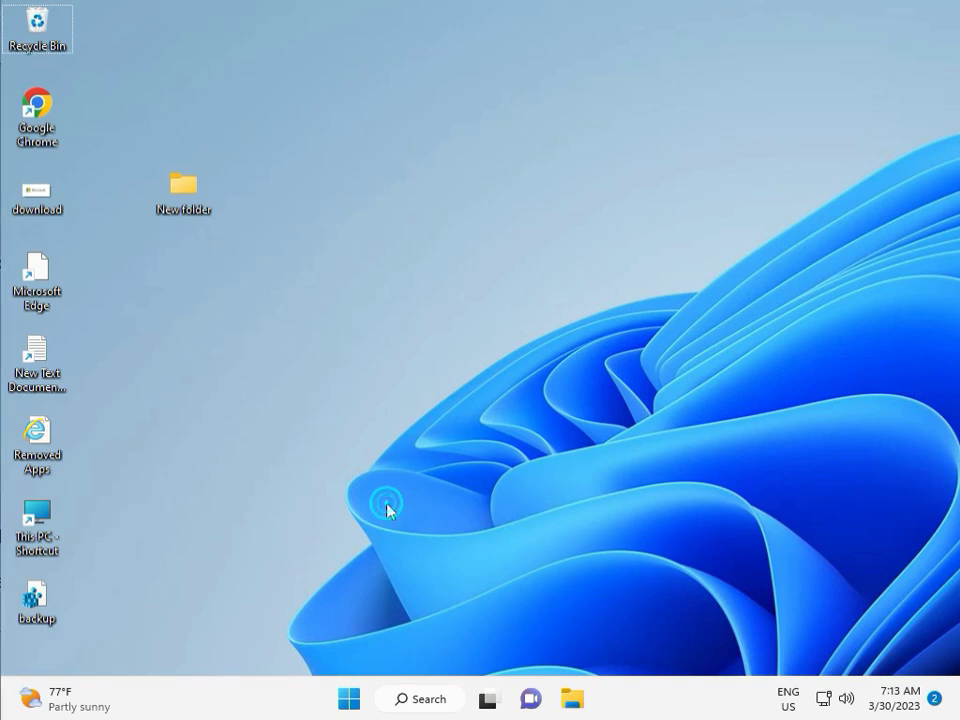
pyautogui.press('super+r')
pyautogui.write('r')
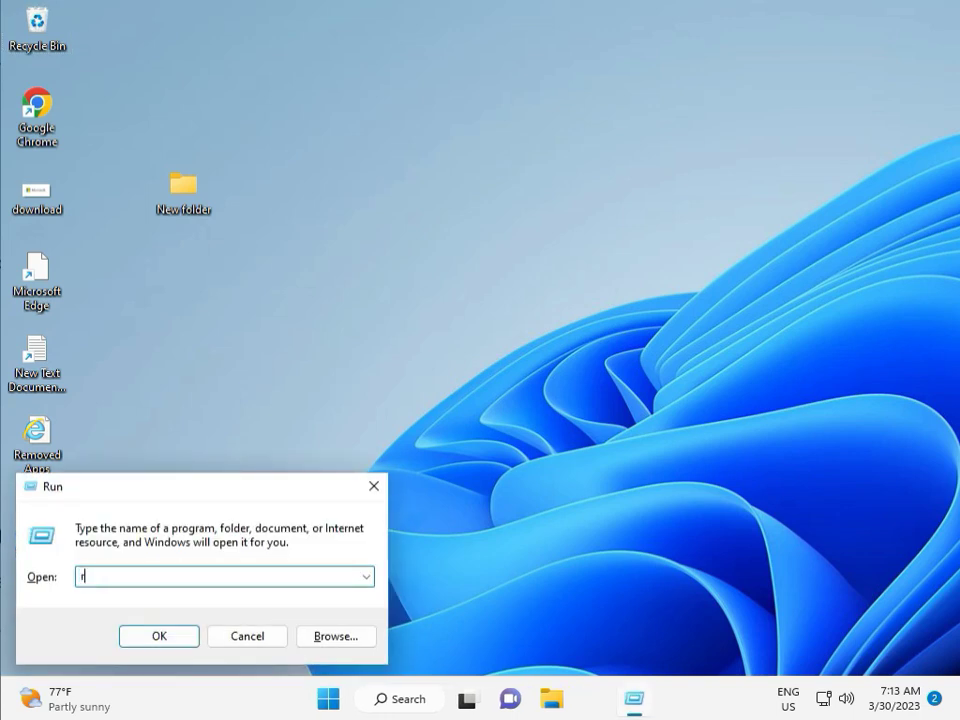
pyautogui.write('gew')
pyautogui.write('t')
pyautogui.press('Return')
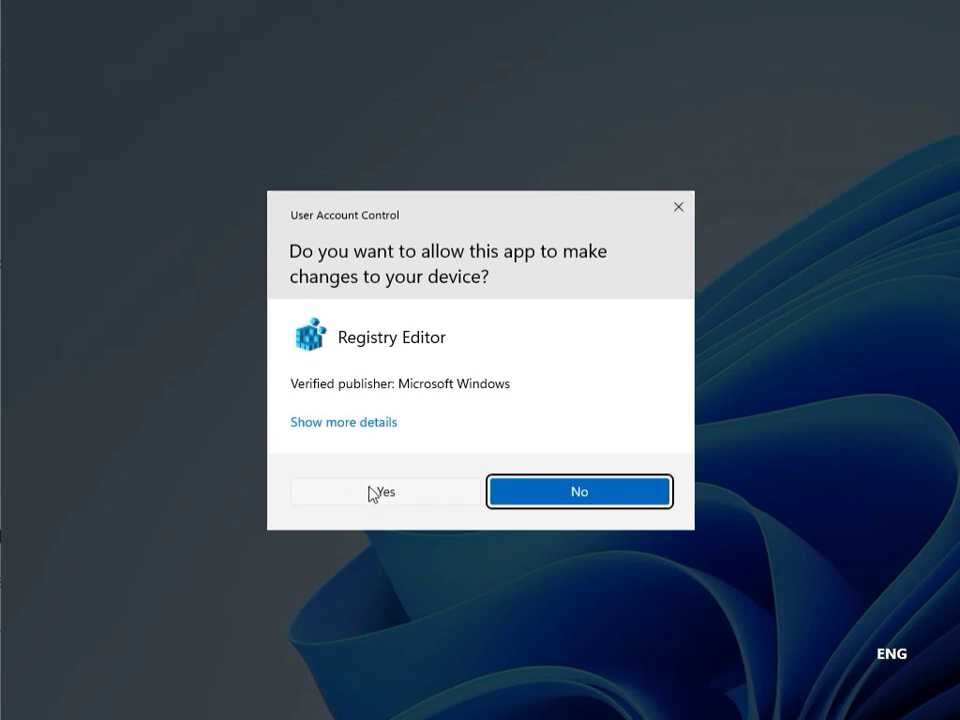
# Step: Allow Registry Editor through UAC and collapse the tree back to HKEY_LOCAL_MACHINE
pyautogui.click(375, 492)
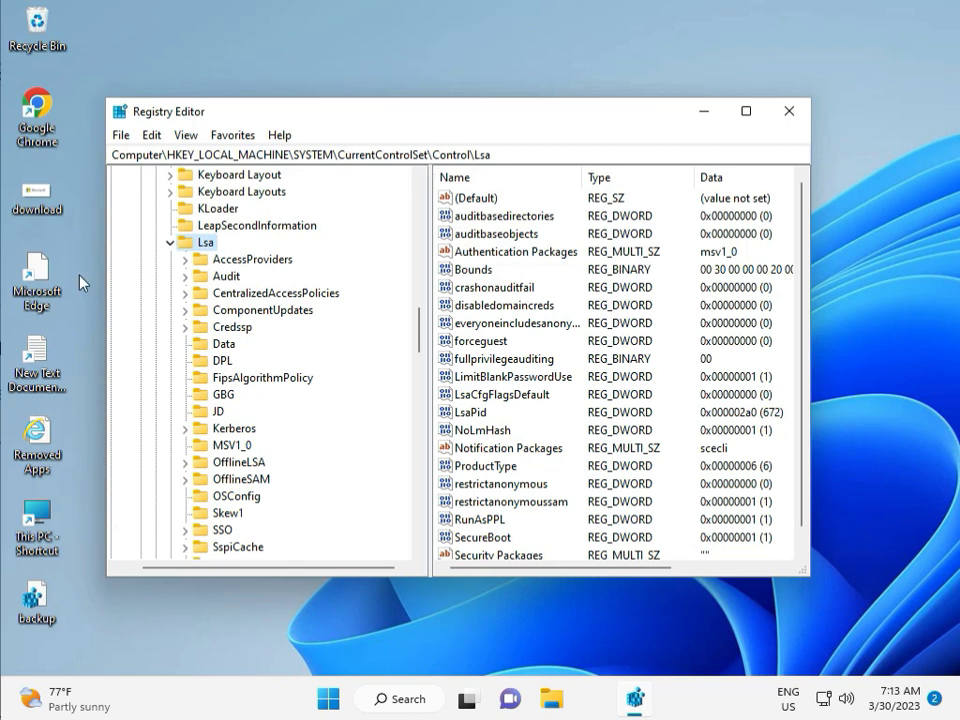
pyautogui.click(170, 242)
pyautogui.scroll(5, 171, 246)
pyautogui.scroll(15, 172, 255)
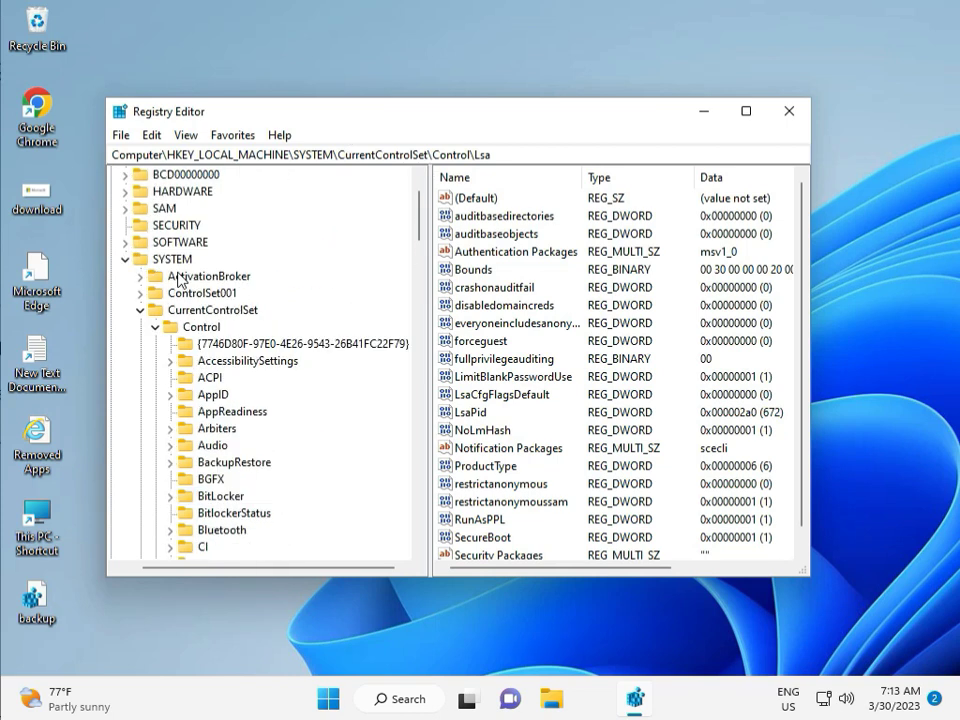
pyautogui.scroll(3, 176, 280)
pyautogui.click(124, 327)
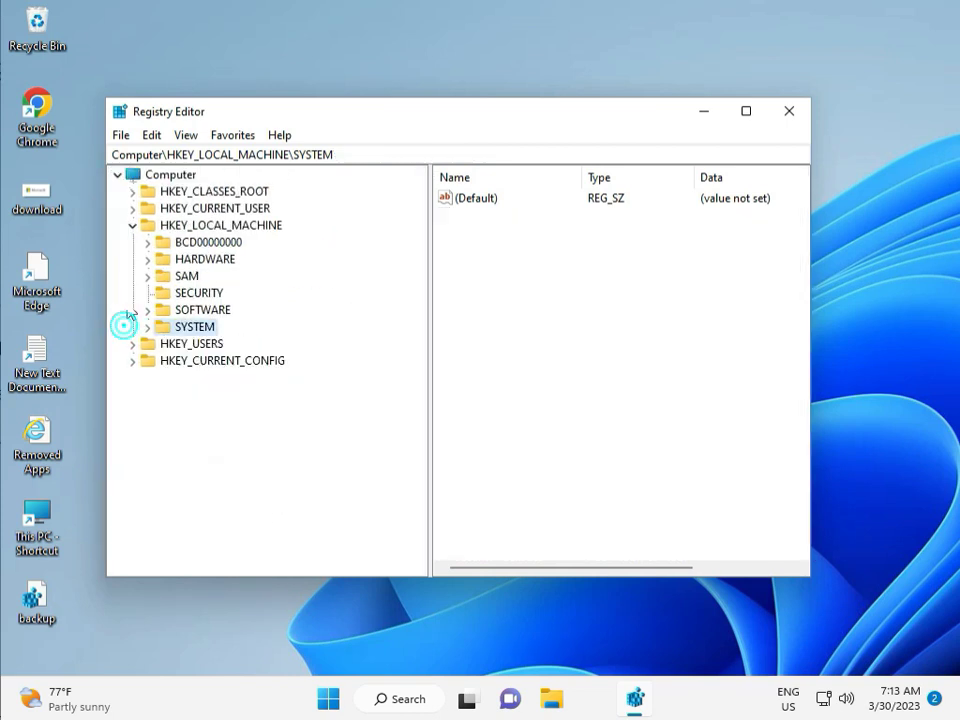
pyautogui.click(134, 225)
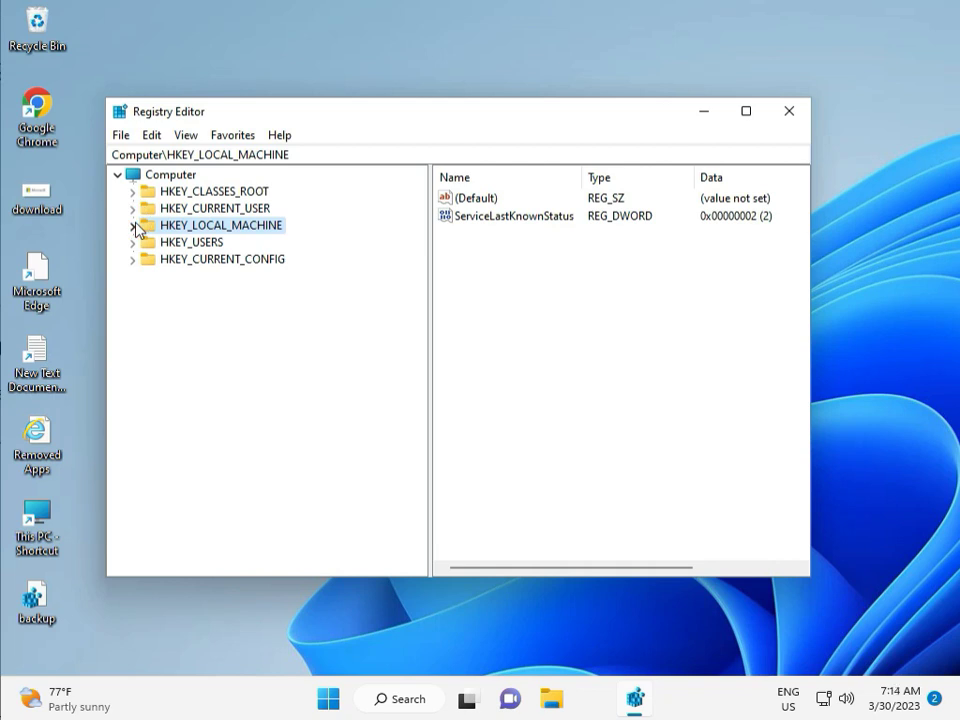
# Step: Expand HKEY_LOCAL_MACHINE › SOFTWARE › Policies › Microsoft › Windows to view its subkeys
pyautogui.click(134, 226)
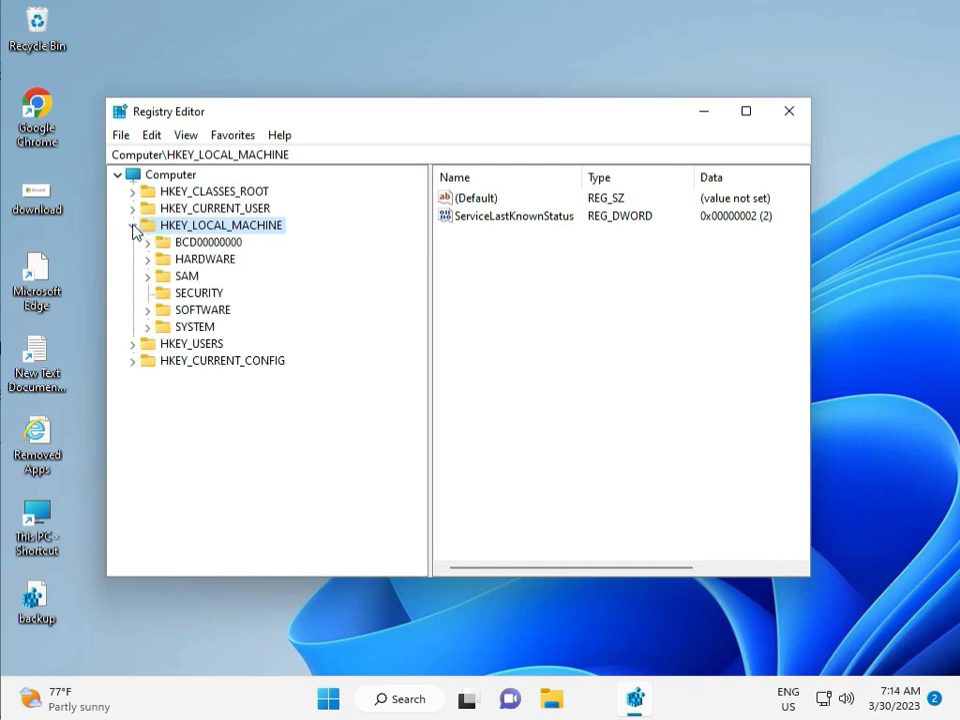
pyautogui.click(147, 310)
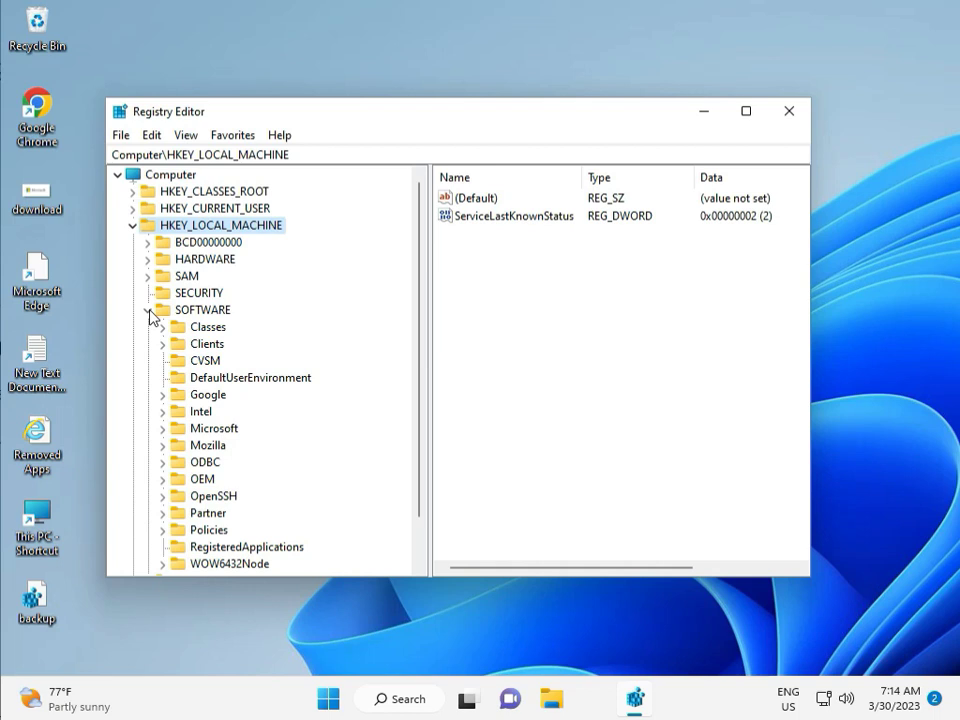
pyautogui.scroll(-1, 190, 395)
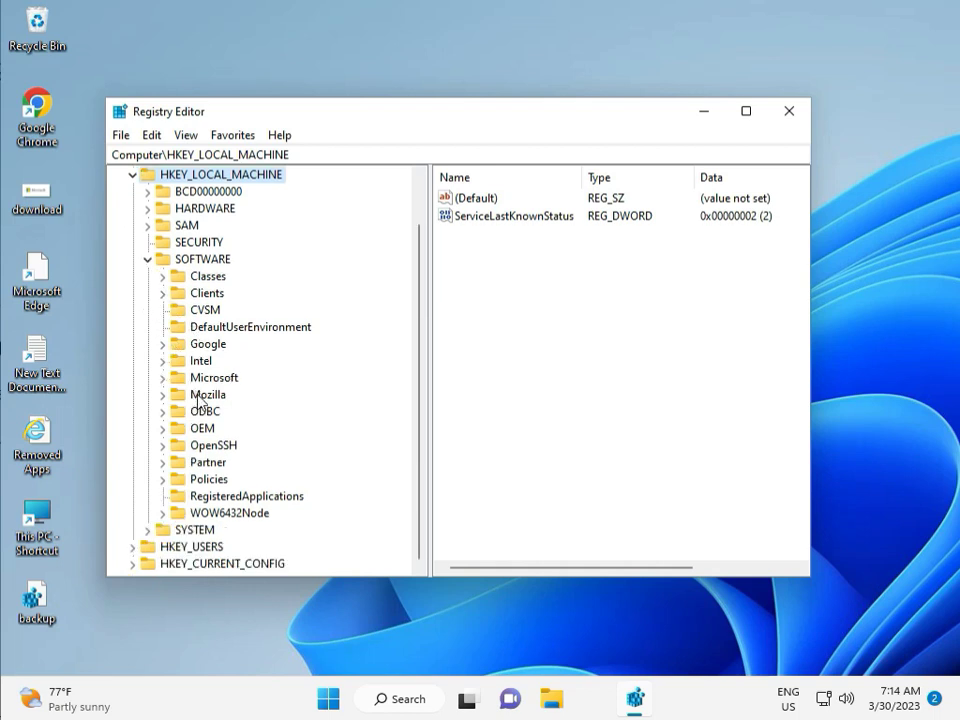
pyautogui.click(164, 480)
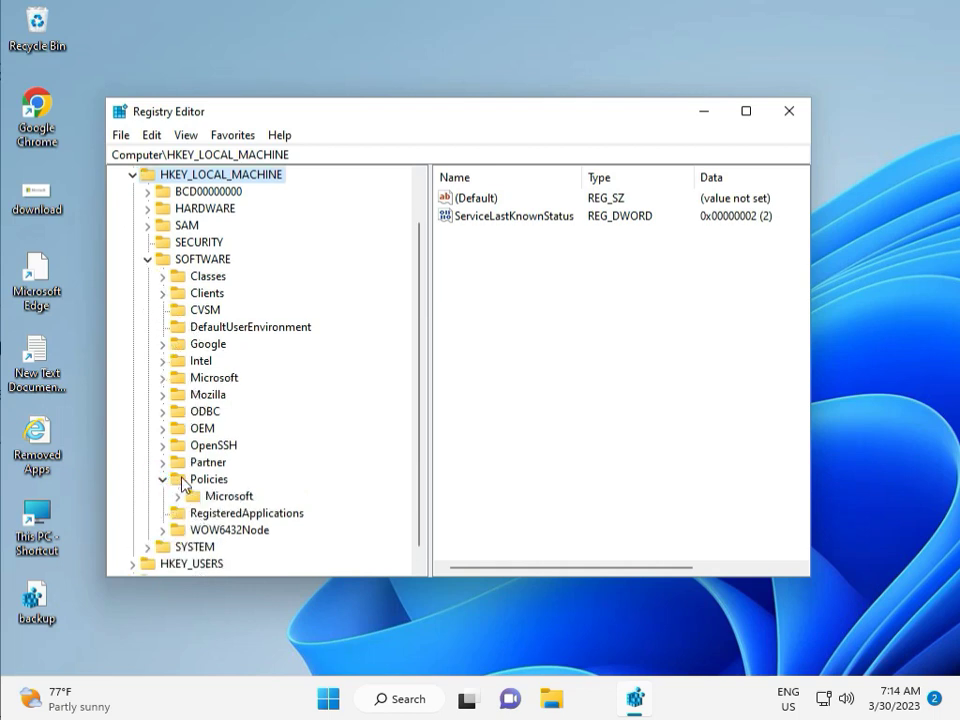
pyautogui.click(179, 497)
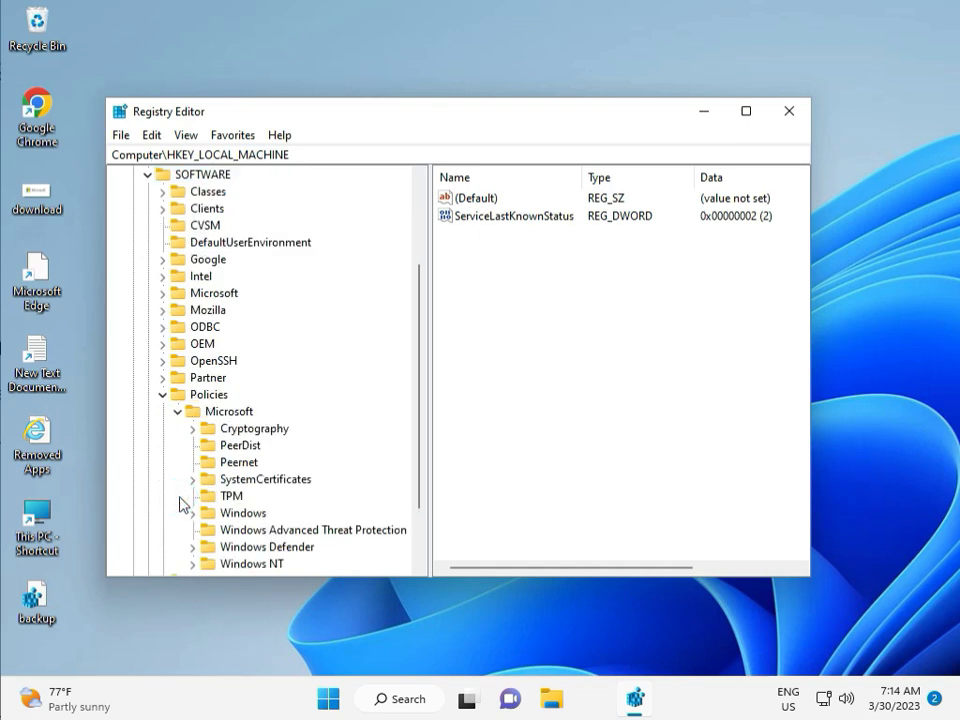
pyautogui.scroll(-2, 222, 494)
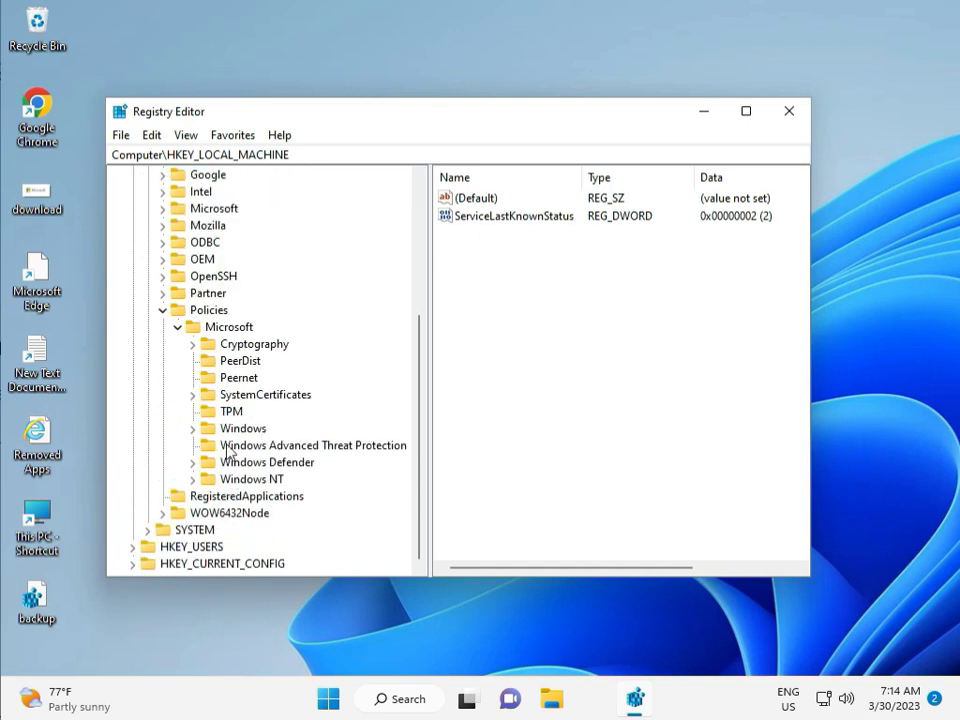
pyautogui.click(192, 428)
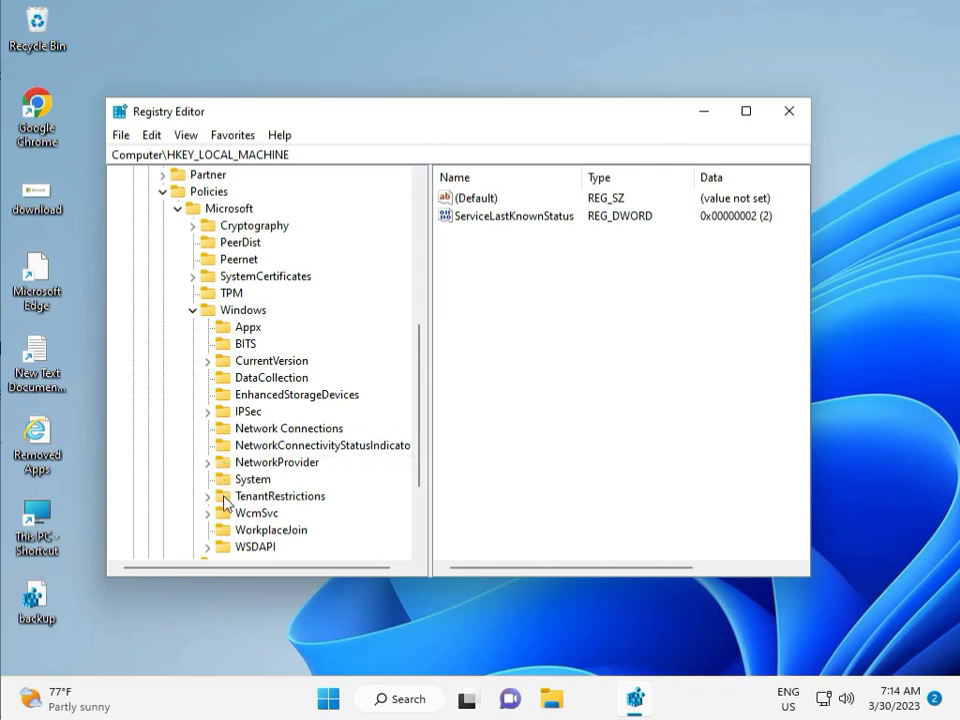
pyautogui.scroll(-1, 222, 530)
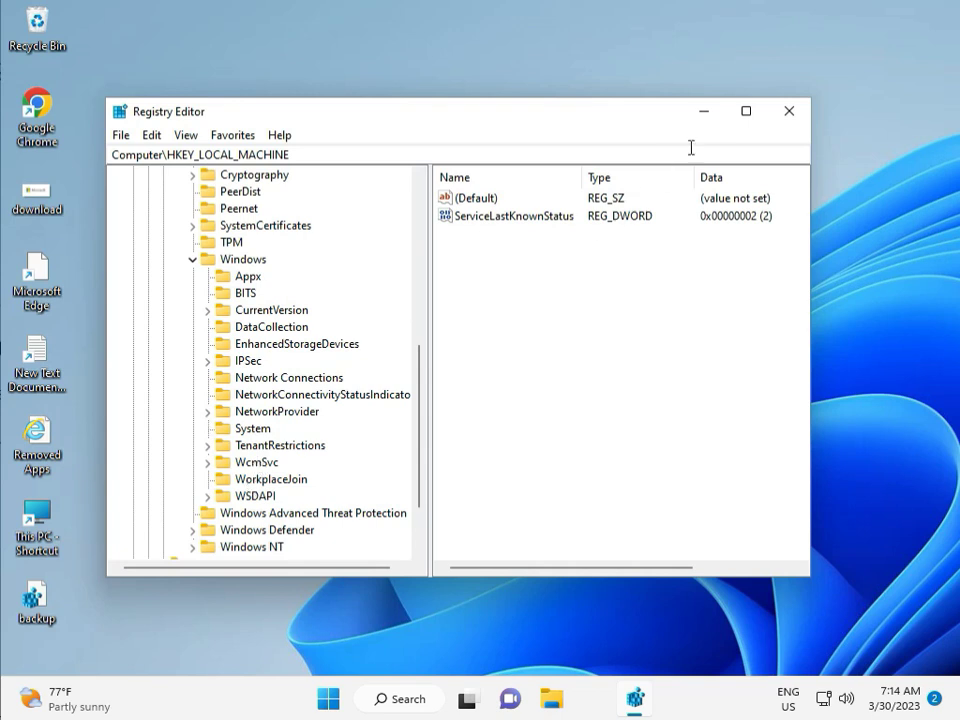
# Step: Close Registry Editor and start Command Prompt as administrator from Start search
pyautogui.click(789, 112)
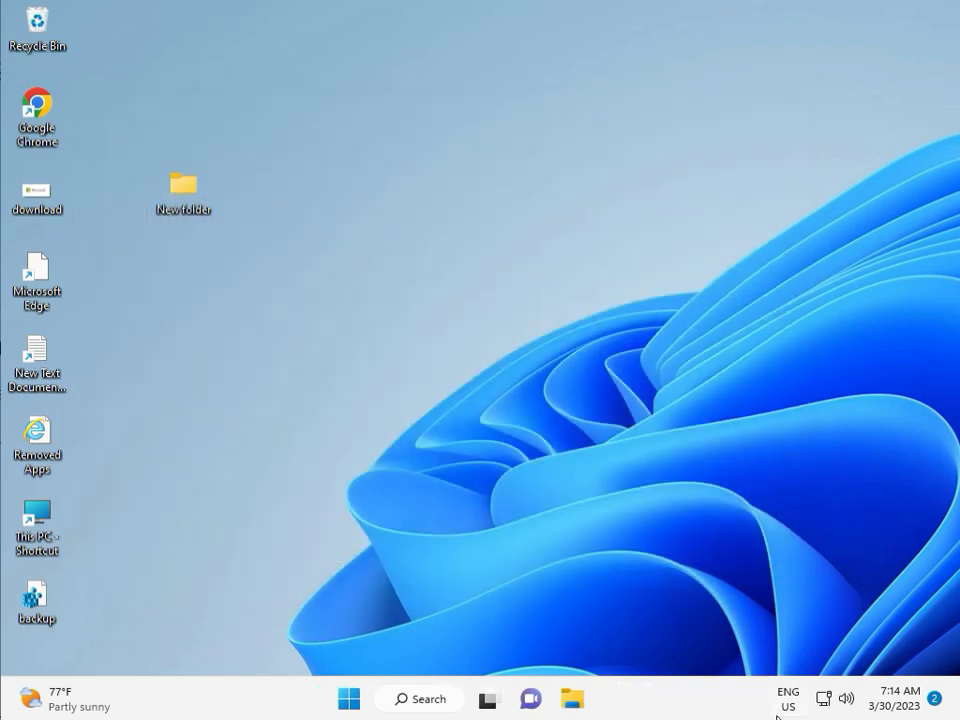
pyautogui.click(295, 449)
pyautogui.press('super')
pyautogui.write('cmd')
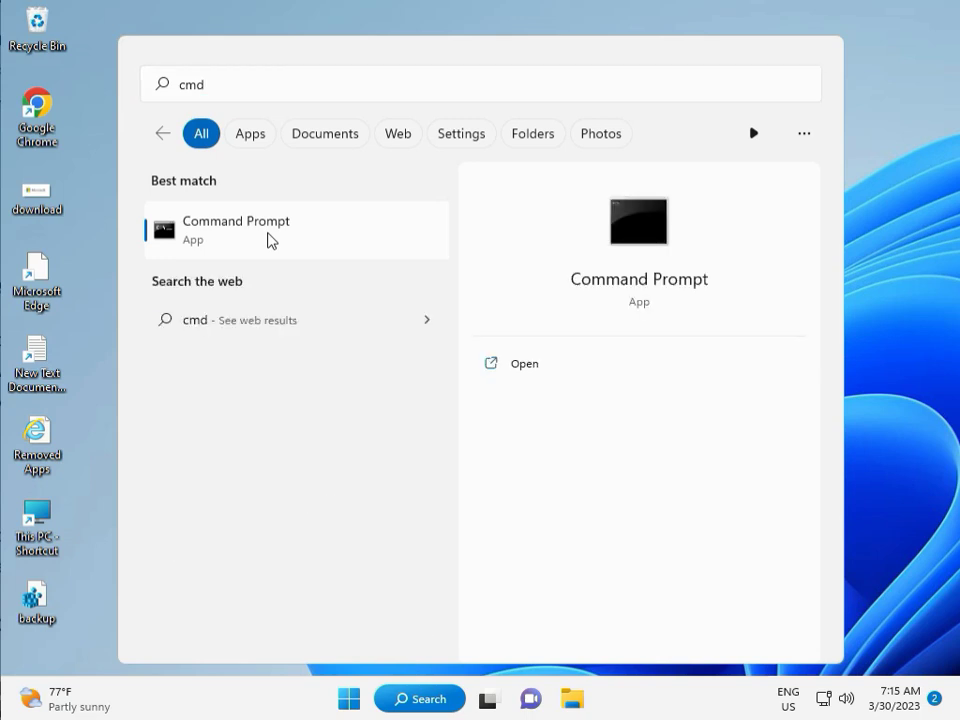
pyautogui.click(512, 395)
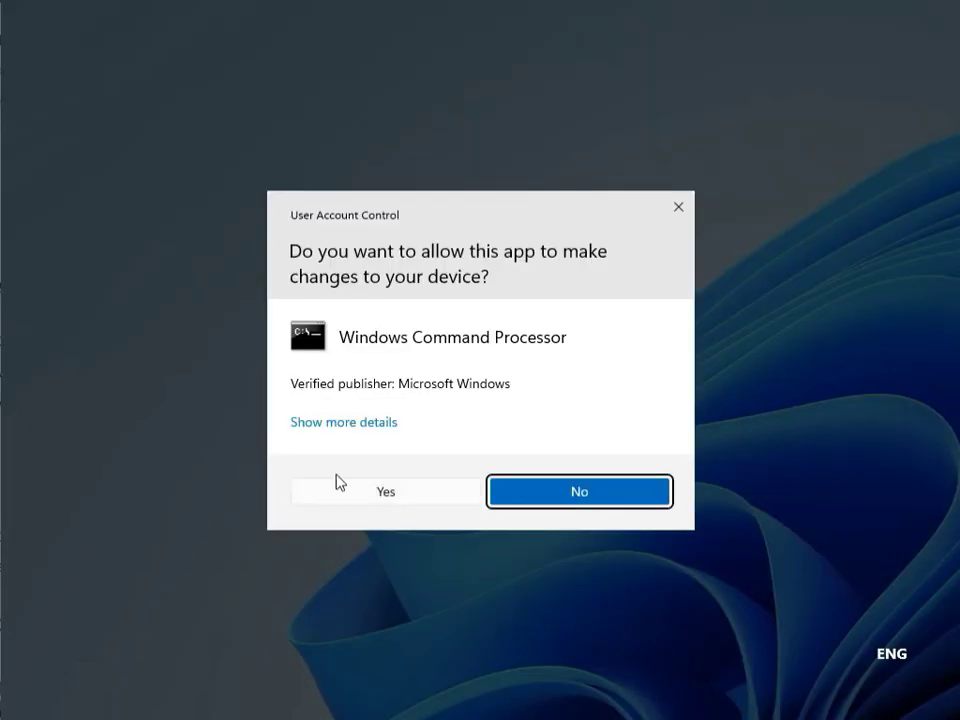
pyautogui.click(352, 489)
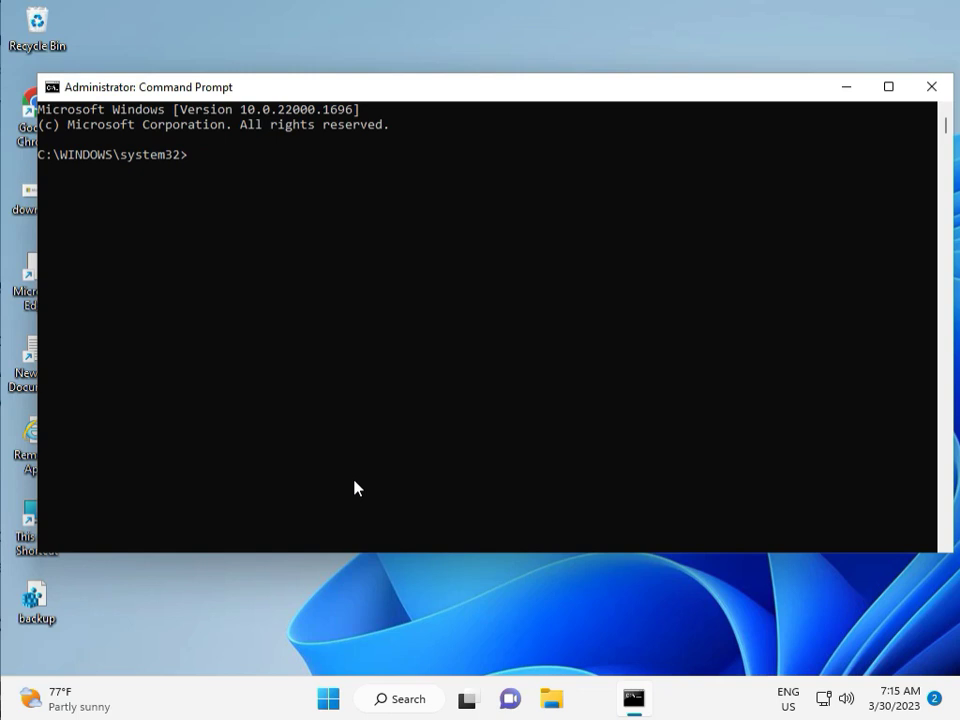
# Step: Run chkdsk /f /r and answer y to schedule the check for next restart
pyautogui.write('ch')
pyautogui.write('kd')
pyautogui.write('sk')
pyautogui.write(' /')
pyautogui.write('f')
pyautogui.write(' /')
pyautogui.write('r')
pyautogui.press('Return')
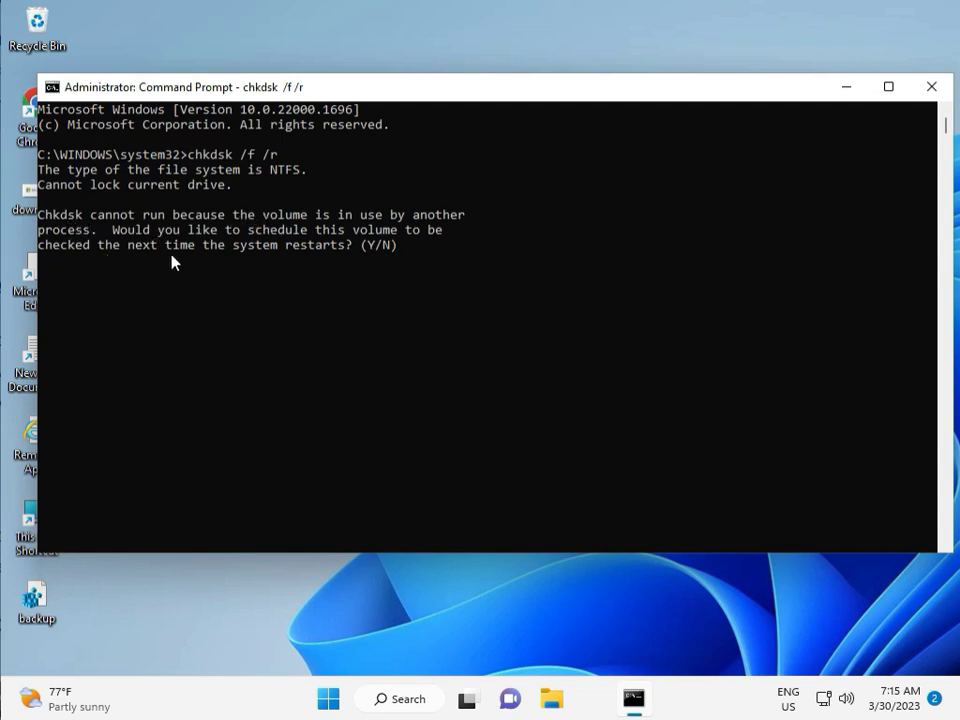
pyautogui.write('y')
pyautogui.press('Return')
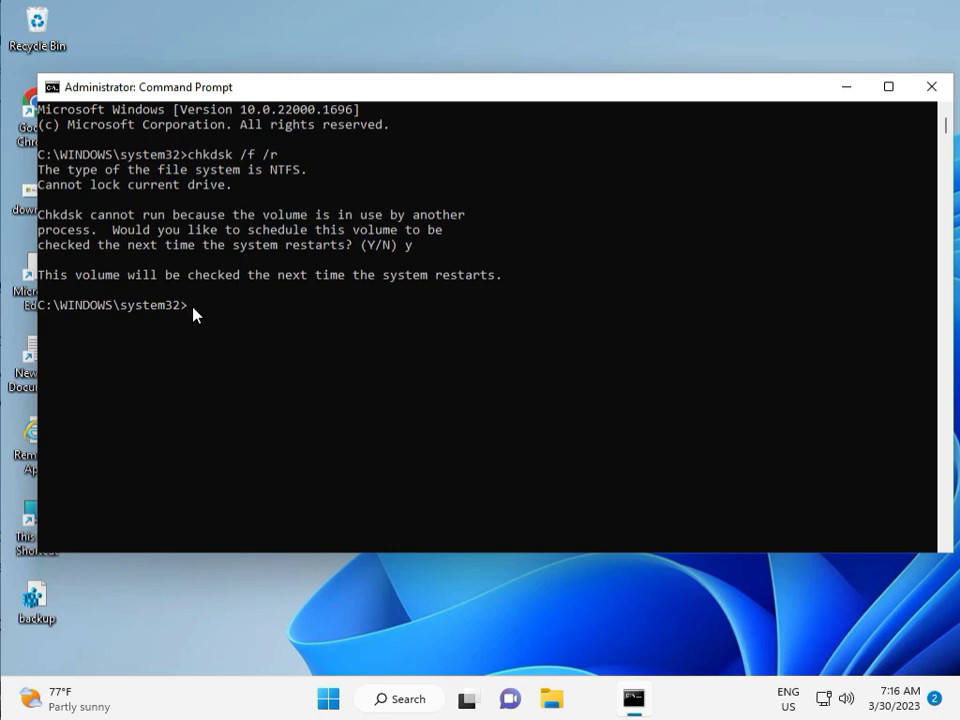
# Step: Close the old prompt and relaunch Command Prompt as administrator via Start search
pyautogui.click(931, 88)
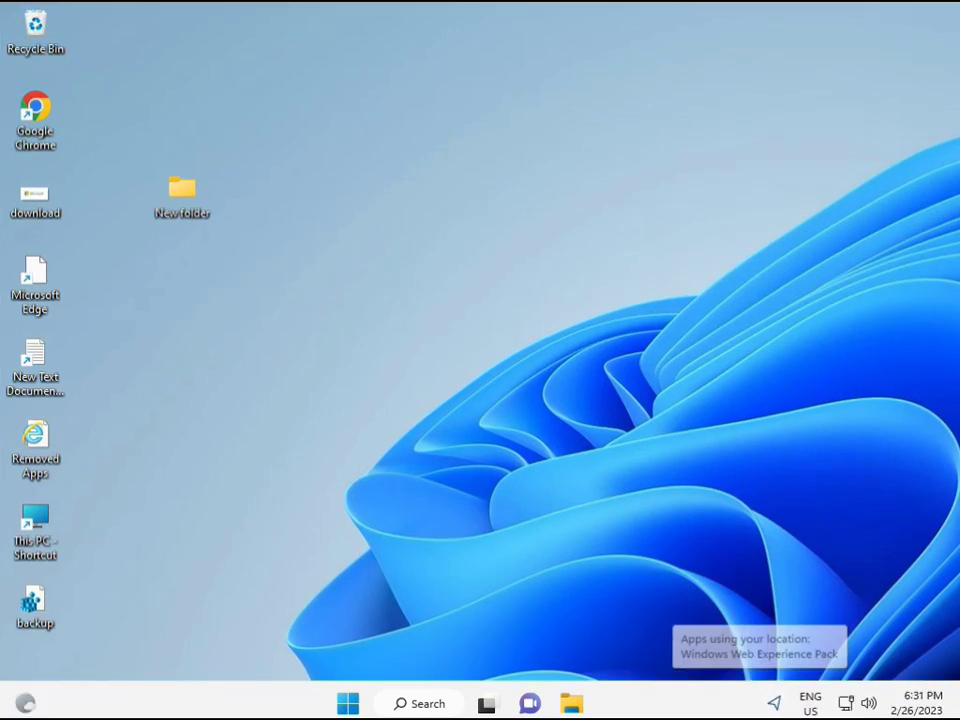
pyautogui.click(348, 703)
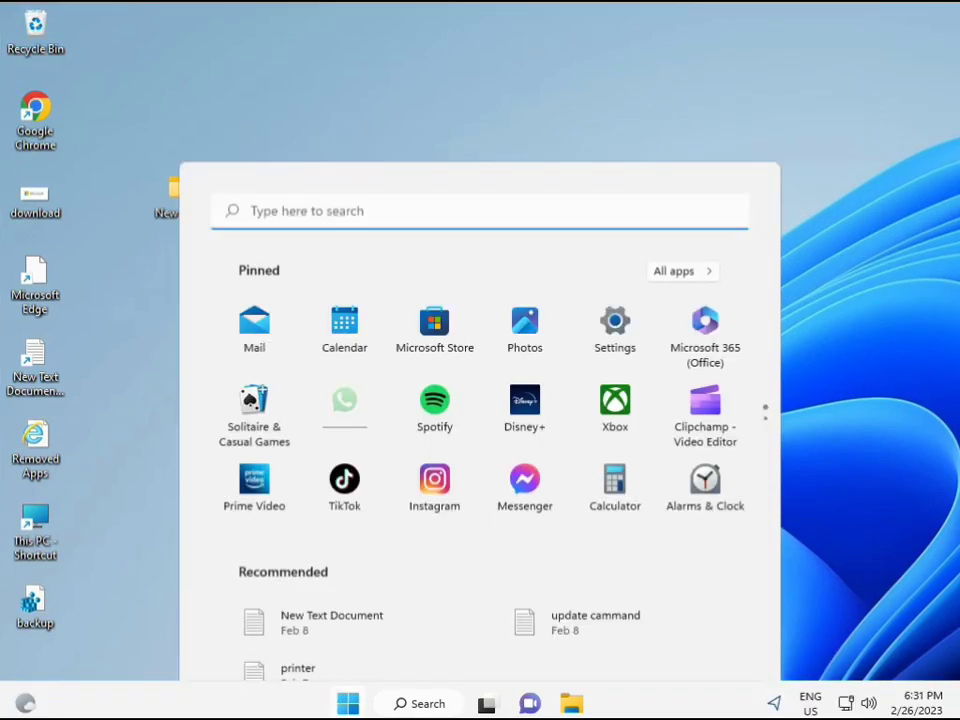
pyautogui.click(392, 706)
pyautogui.write('cmd')
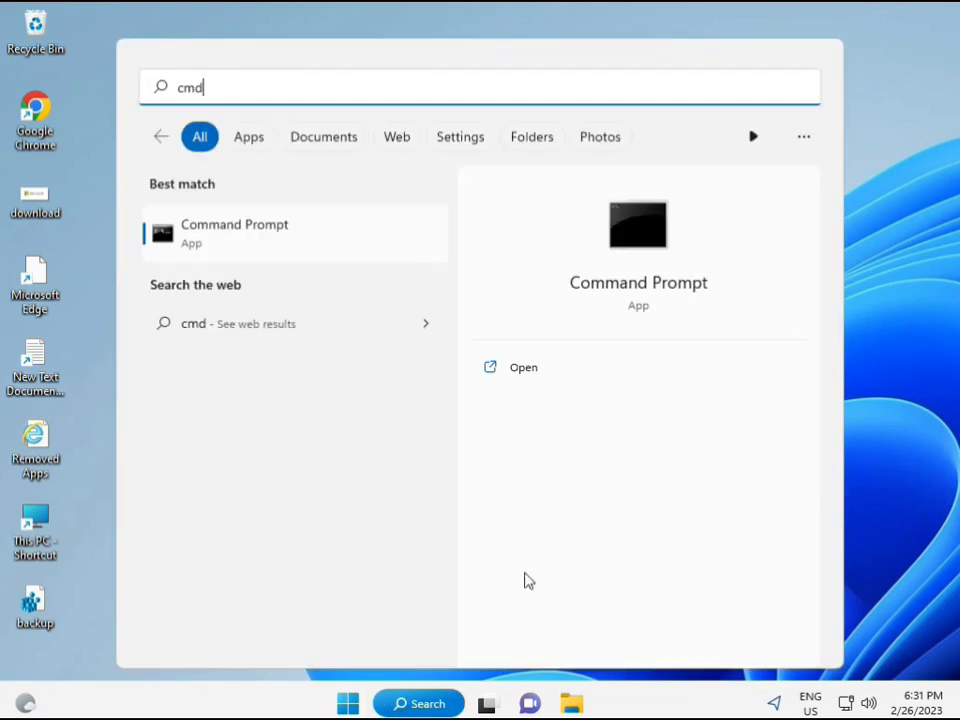
pyautogui.click(212, 234)
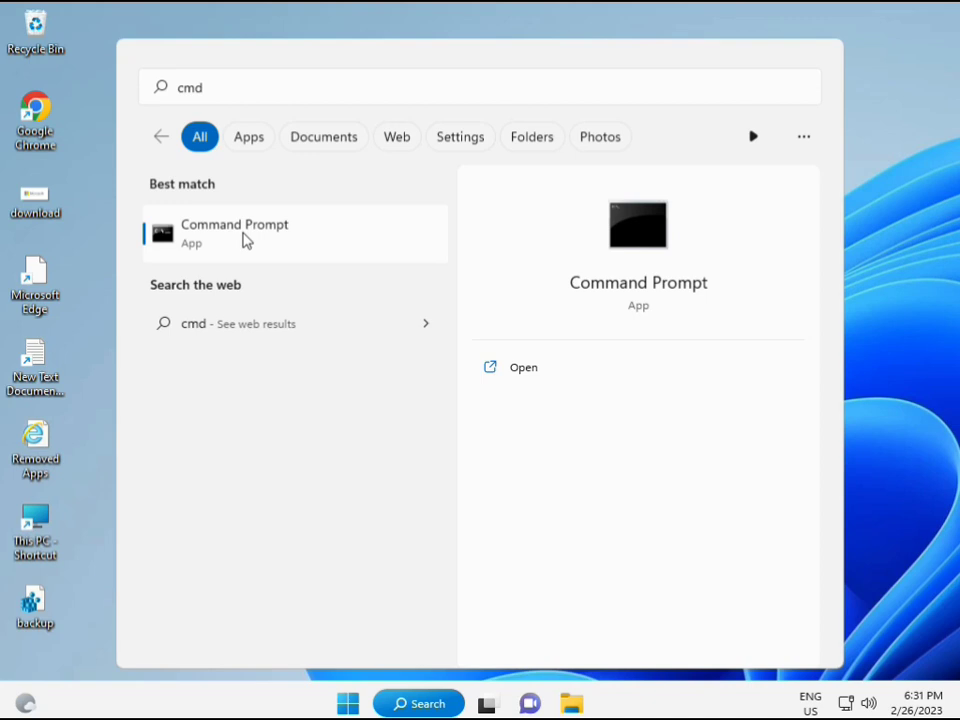
pyautogui.rightClick(245, 240)
pyautogui.press('Escape')
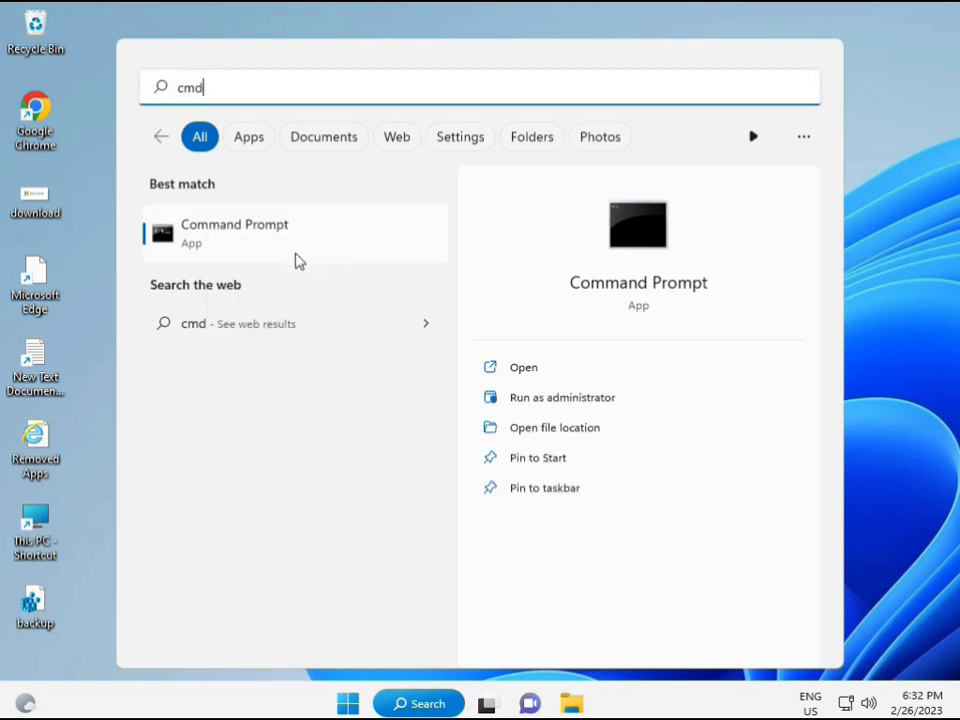
pyautogui.click(562, 397)
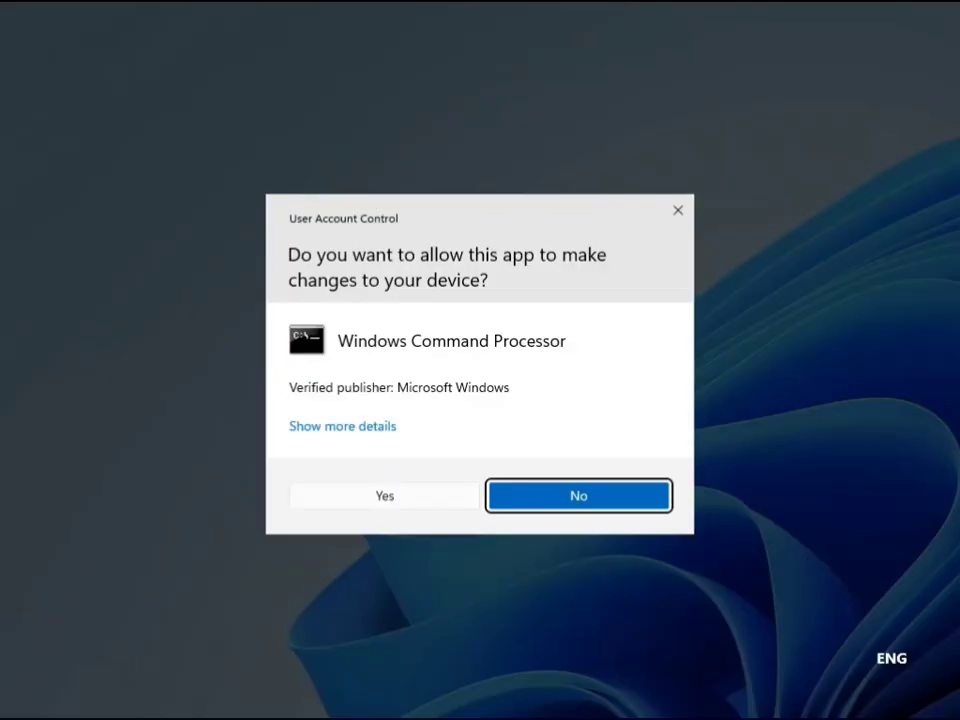
pyautogui.click(393, 492)
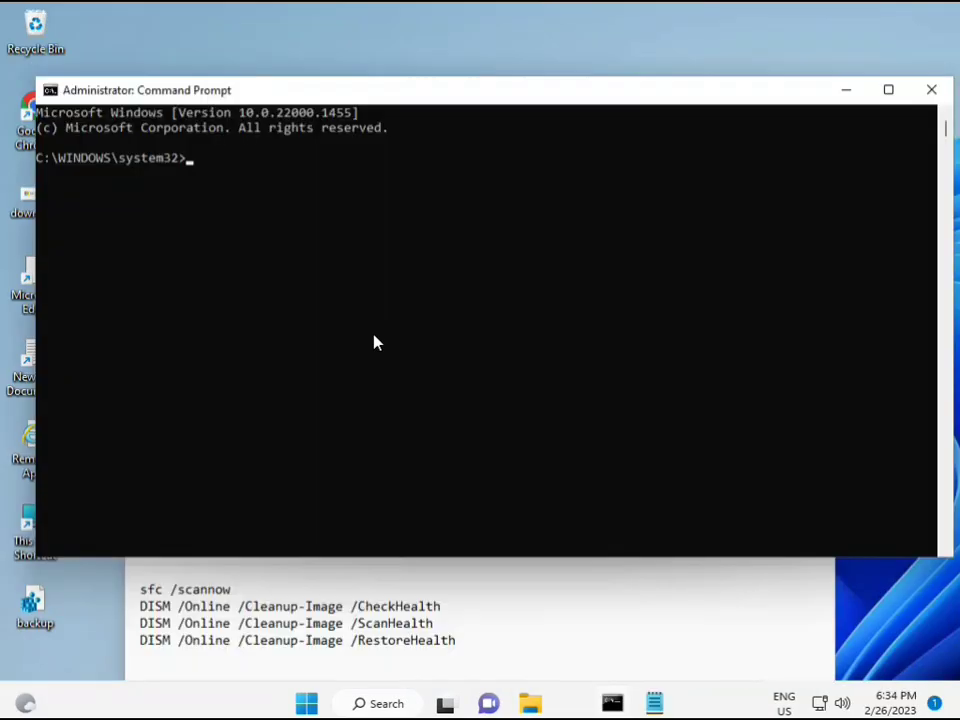
# Step: Run sfc /scannow in Command Prompt and let verification reach 100% with no integrity violations
pyautogui.click(191, 158)
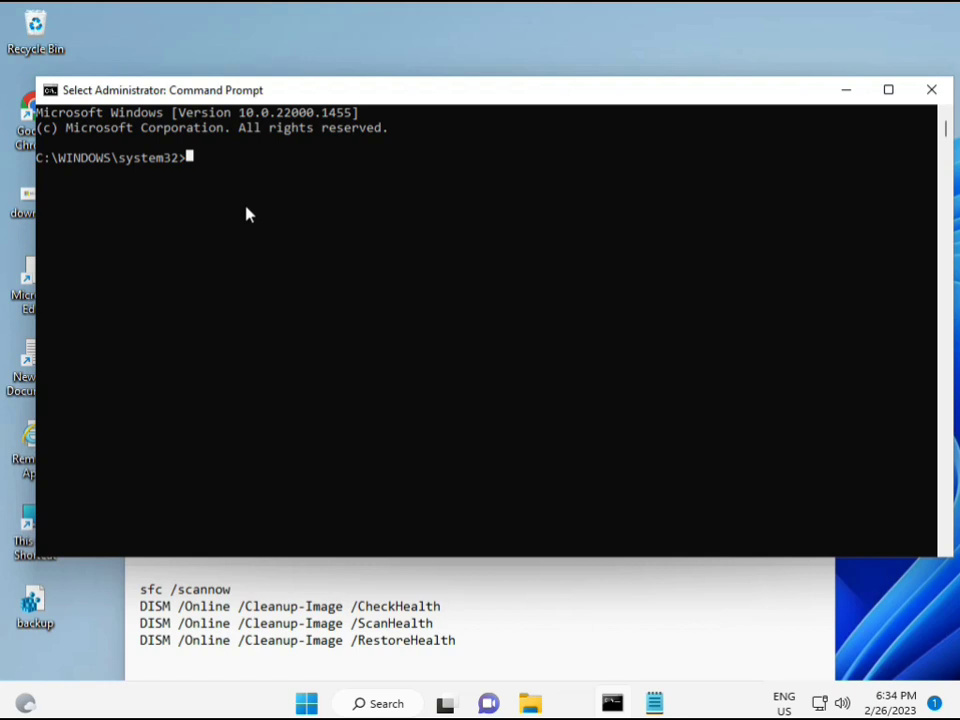
pyautogui.write('sca')
pyautogui.press('BackSpace')
pyautogui.press('BackSpace')
pyautogui.press('BackSpace')
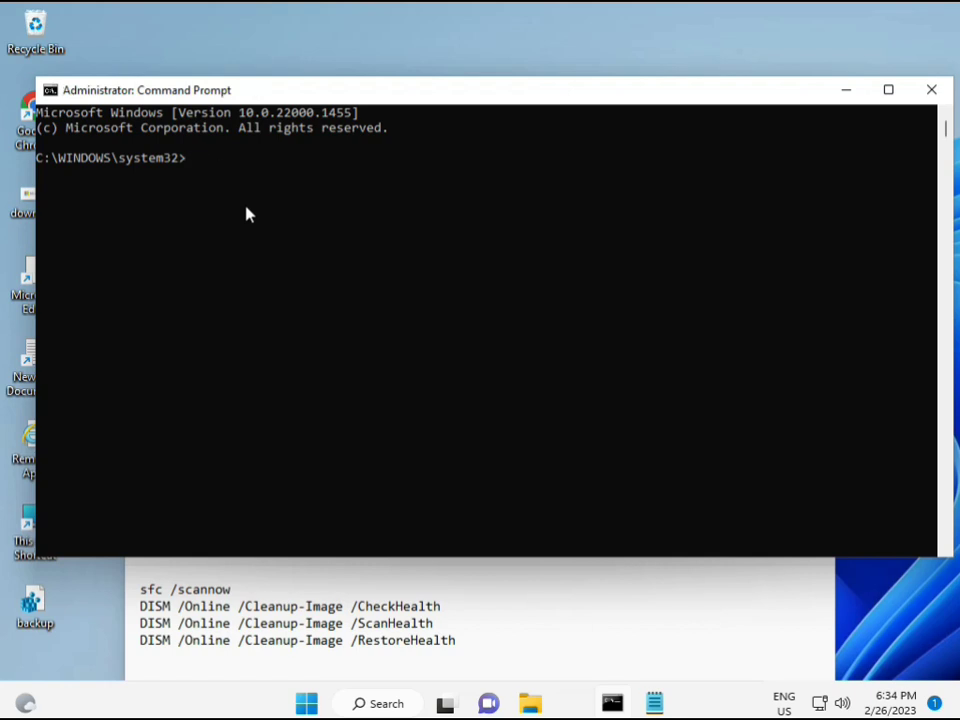
pyautogui.write('sfc')
pyautogui.write(' /scanno')
pyautogui.write('w')
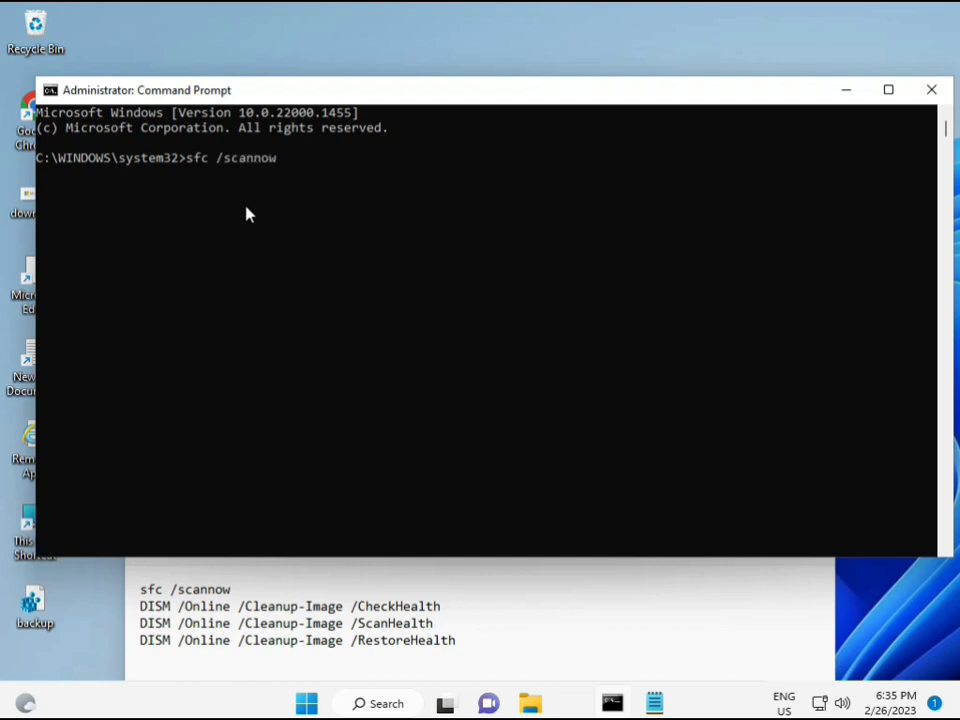
pyautogui.press('Return')
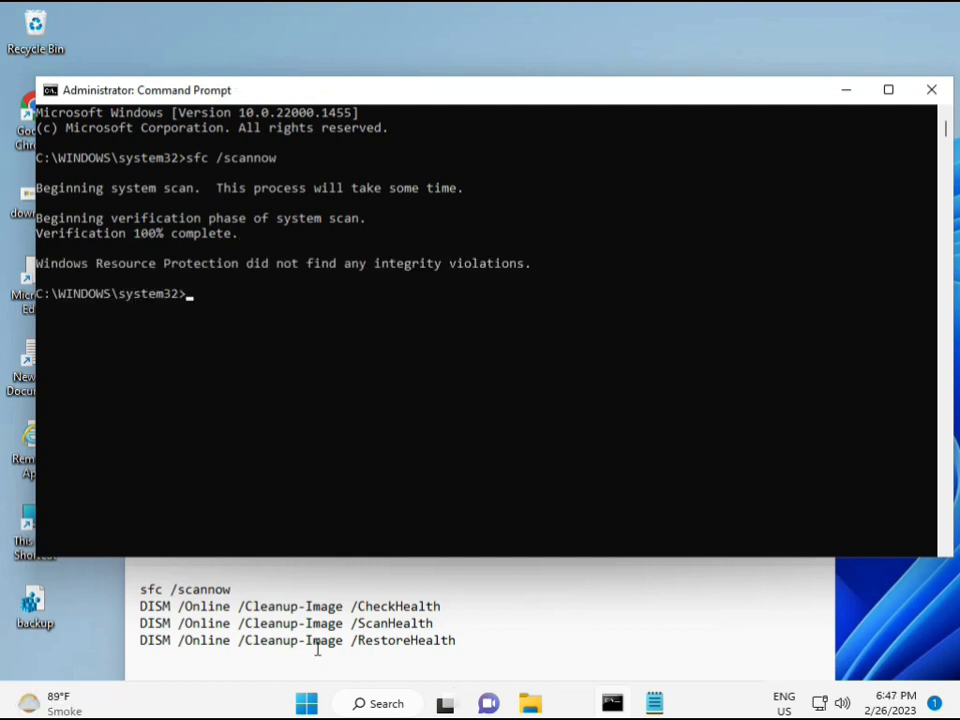
pyautogui.click(143, 605)
# Step: Copy the DISM /Online /Cleanup-Image /CheckHealth line from Notepad and run it in Command Prompt
pyautogui.moveTo(140, 606); pyautogui.dragTo(450, 606)
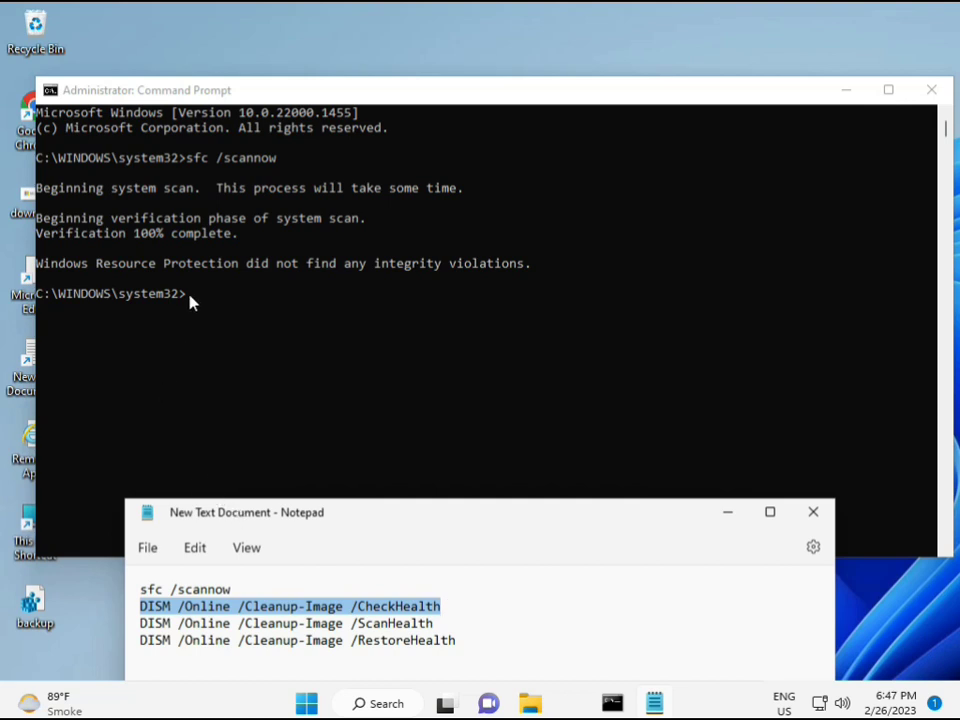
pyautogui.rightClick(256, 604)
pyautogui.click(238, 311)
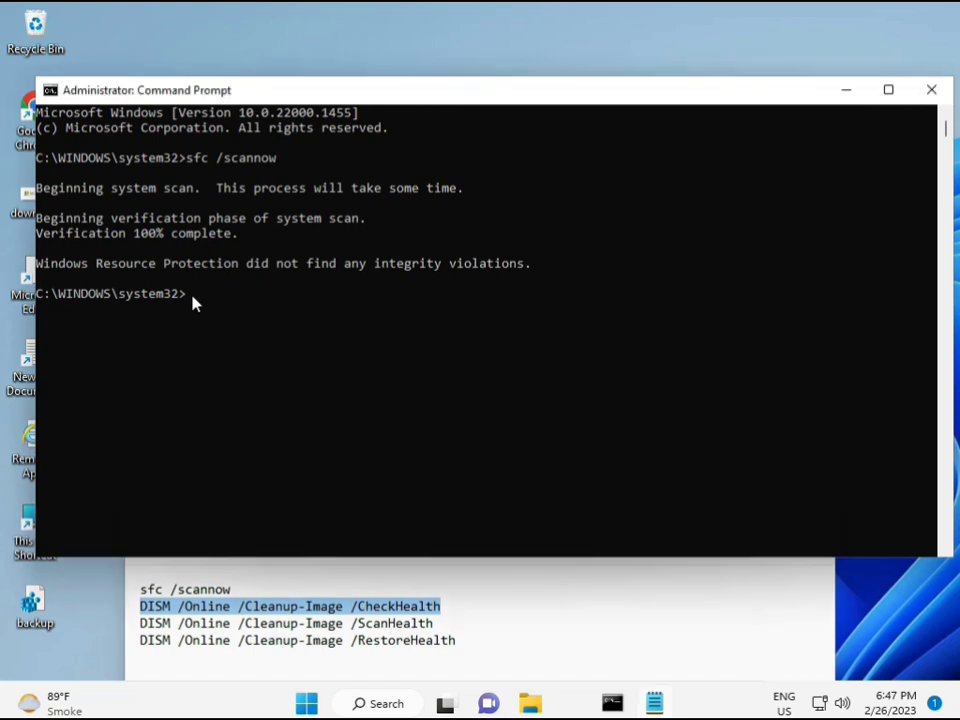
pyautogui.rightClick(78, 94)
pyautogui.moveTo(121, 234)
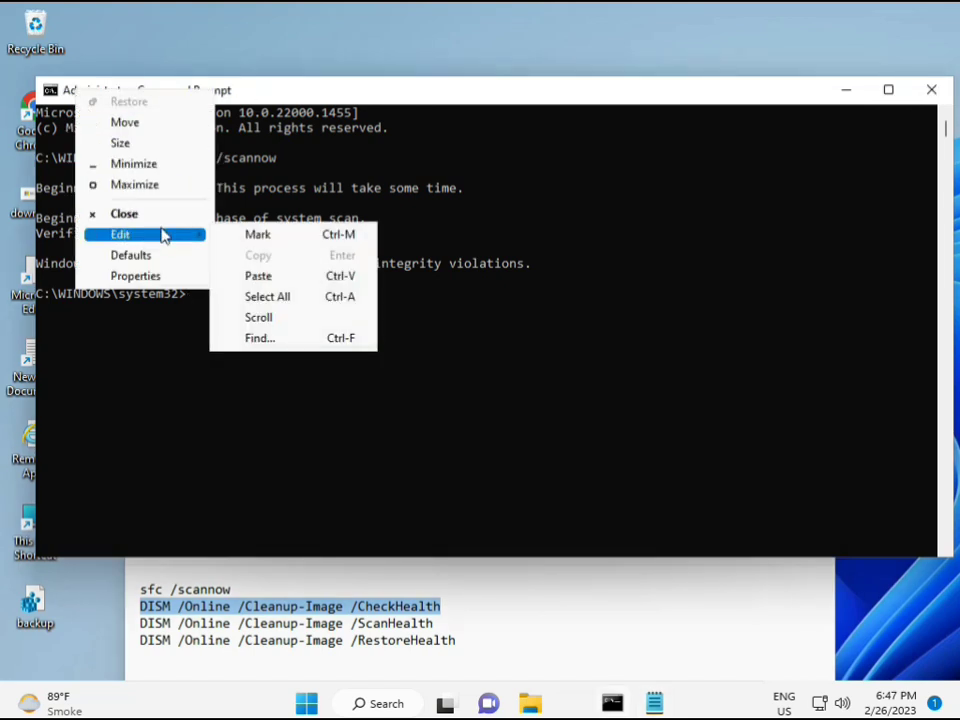
pyautogui.click(253, 275)
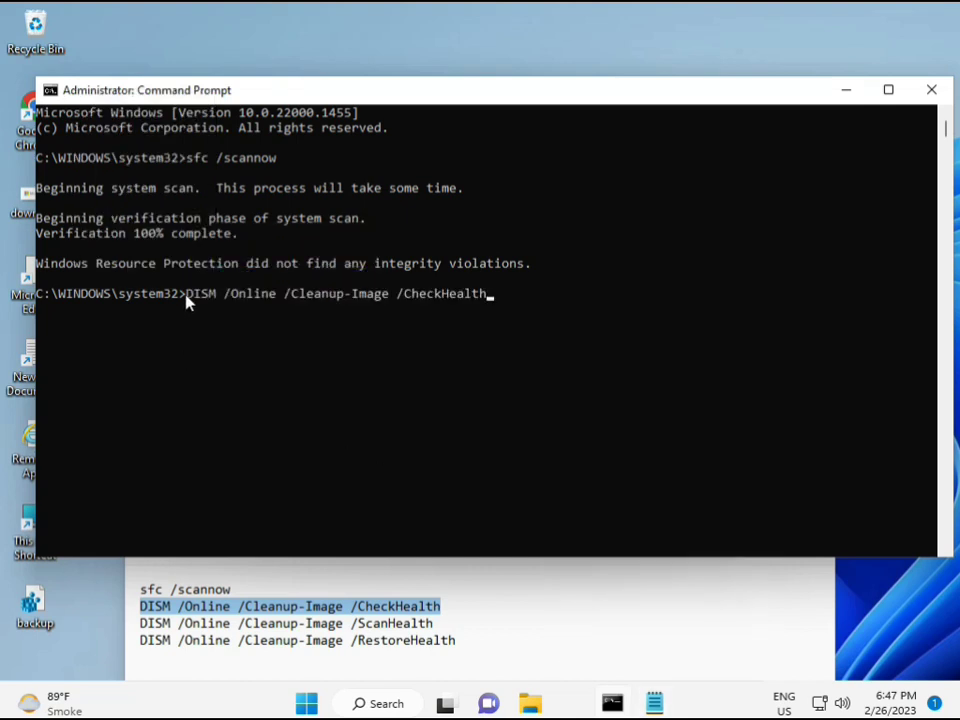
pyautogui.click(188, 298)
pyautogui.press('Return')
pyautogui.press('Return')
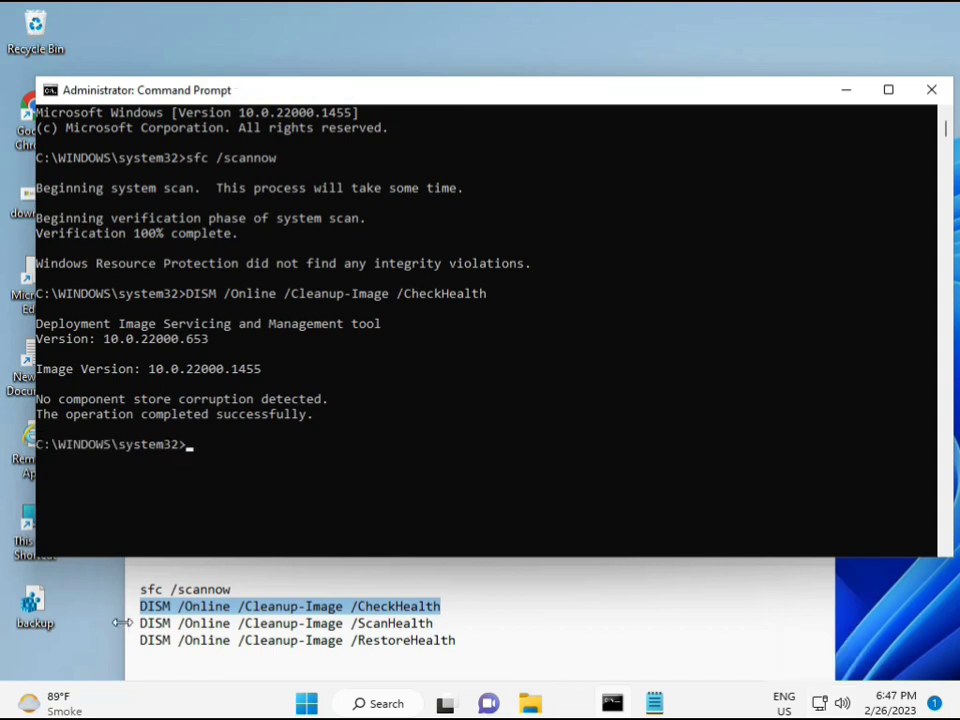
# Step: Copy the DISM ScanHealth line from Notepad and run it in Command Prompt to 100%
pyautogui.moveTo(142, 625); pyautogui.dragTo(454, 624)
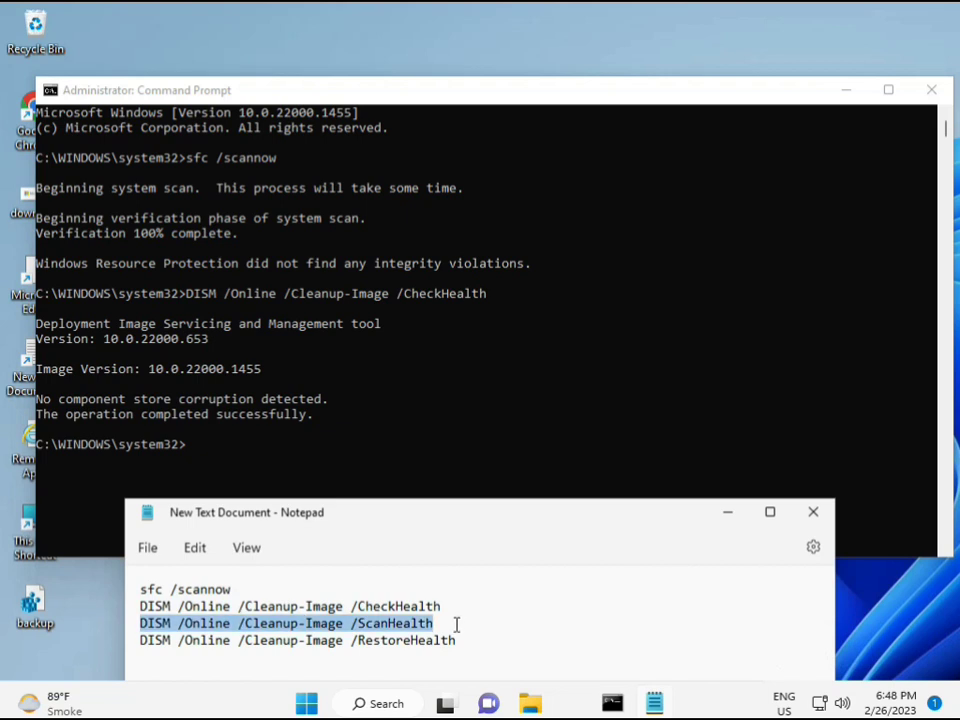
pyautogui.rightClick(424, 624)
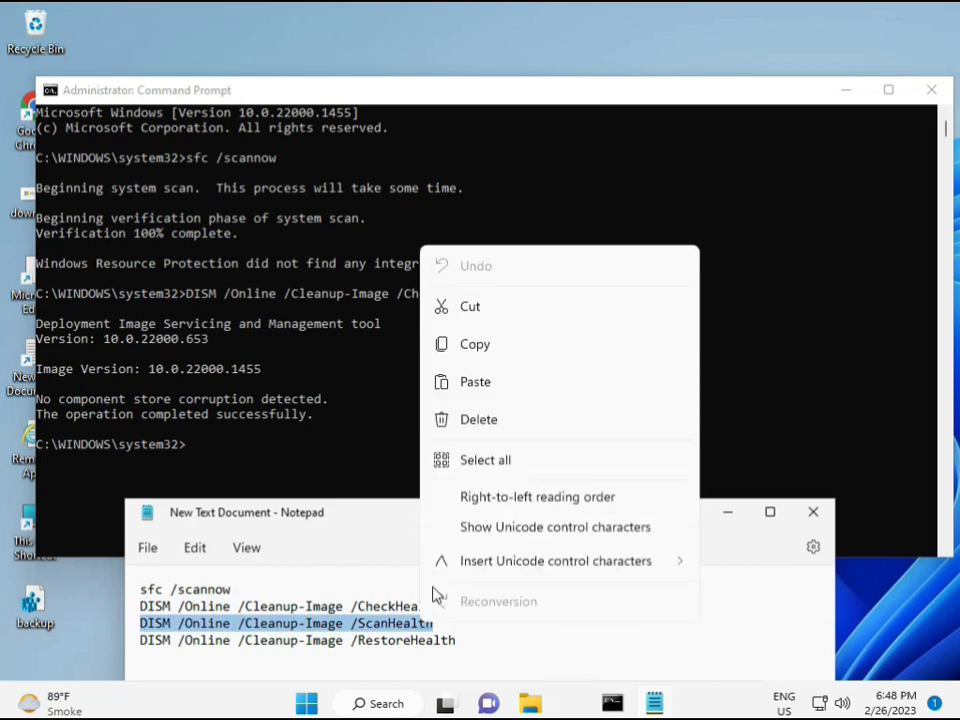
pyautogui.click(466, 359)
pyautogui.click(337, 472)
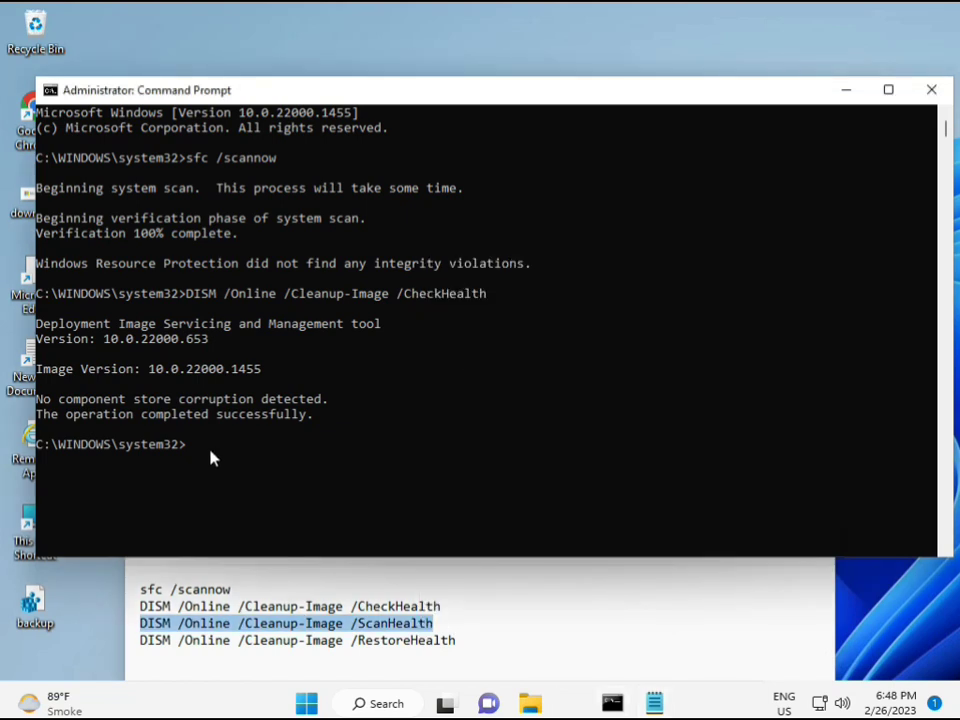
pyautogui.click(191, 447)
pyautogui.rightClick(193, 452)
pyautogui.rightClick(193, 452)
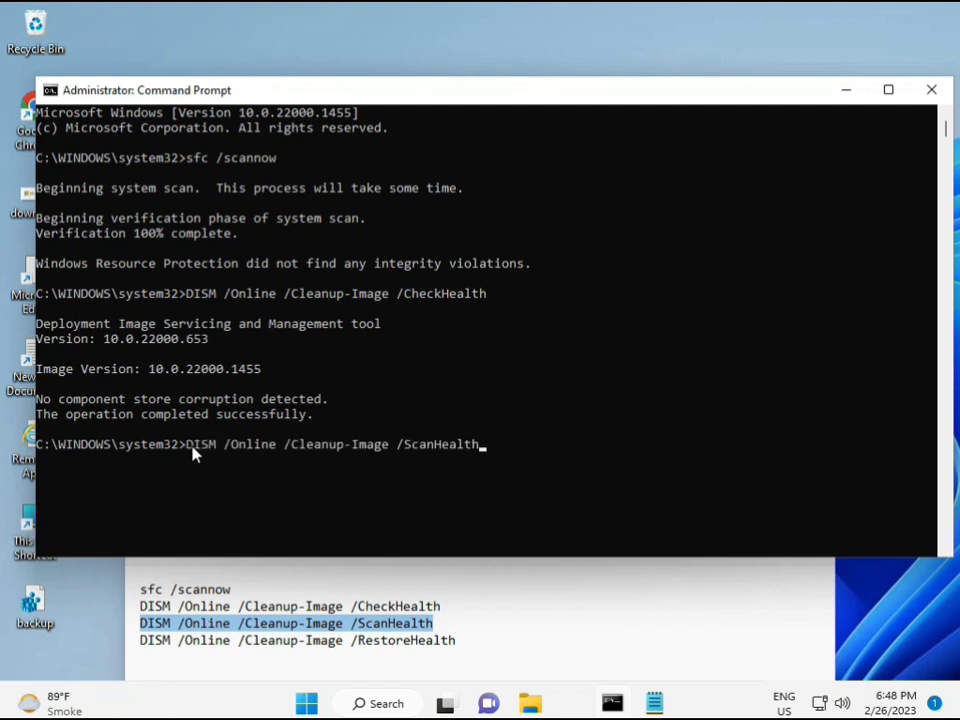
pyautogui.press('Return')
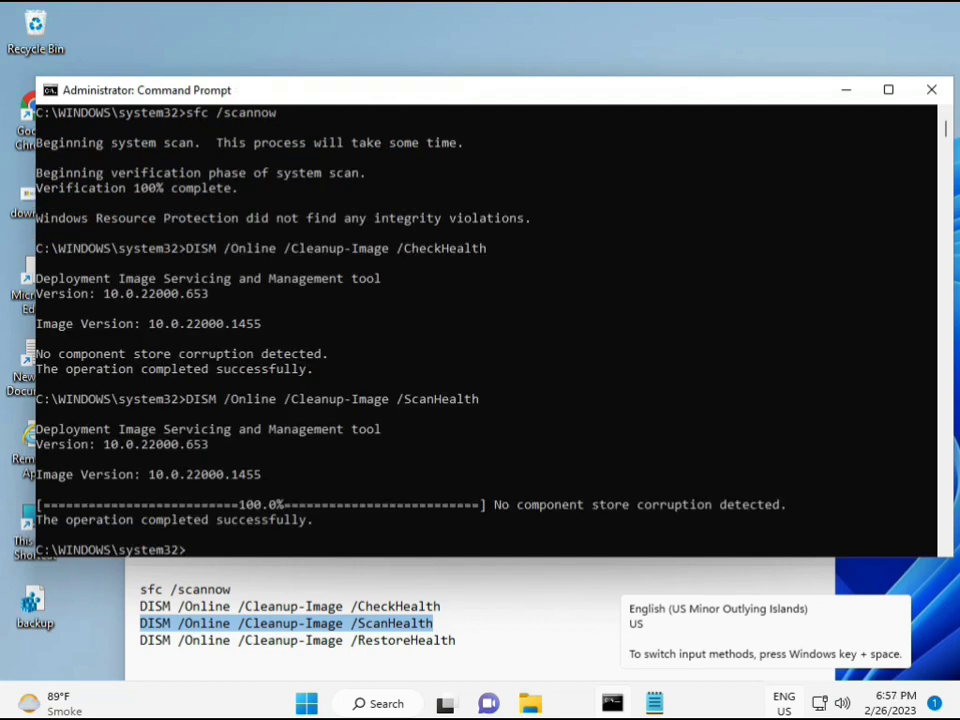
# Step: Copy the DISM /Online /Cleanup-Image /RestoreHealth line from the Notepad notes
pyautogui.moveTo(217, 520); pyautogui.dragTo(313, 520)
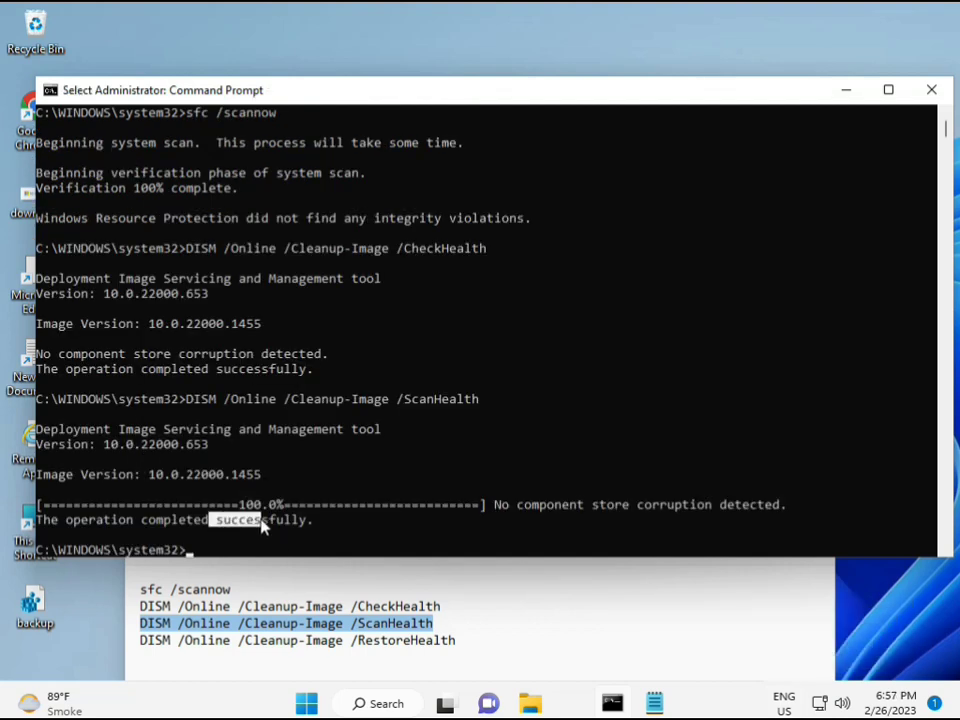
pyautogui.click(226, 645)
pyautogui.tripleClick(226, 645)
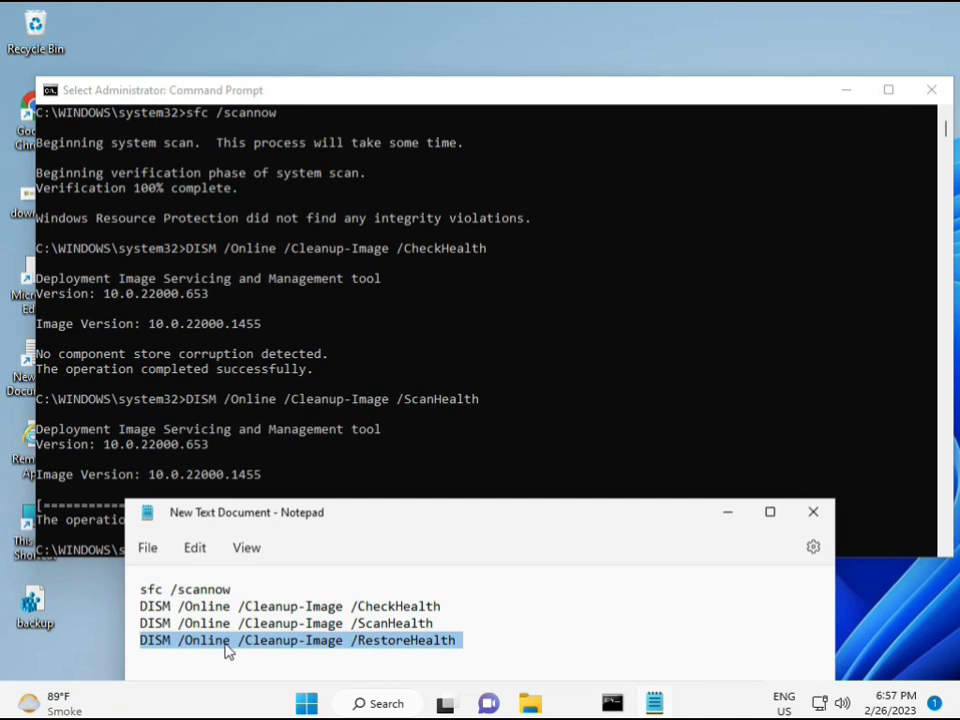
pyautogui.rightClick(226, 645)
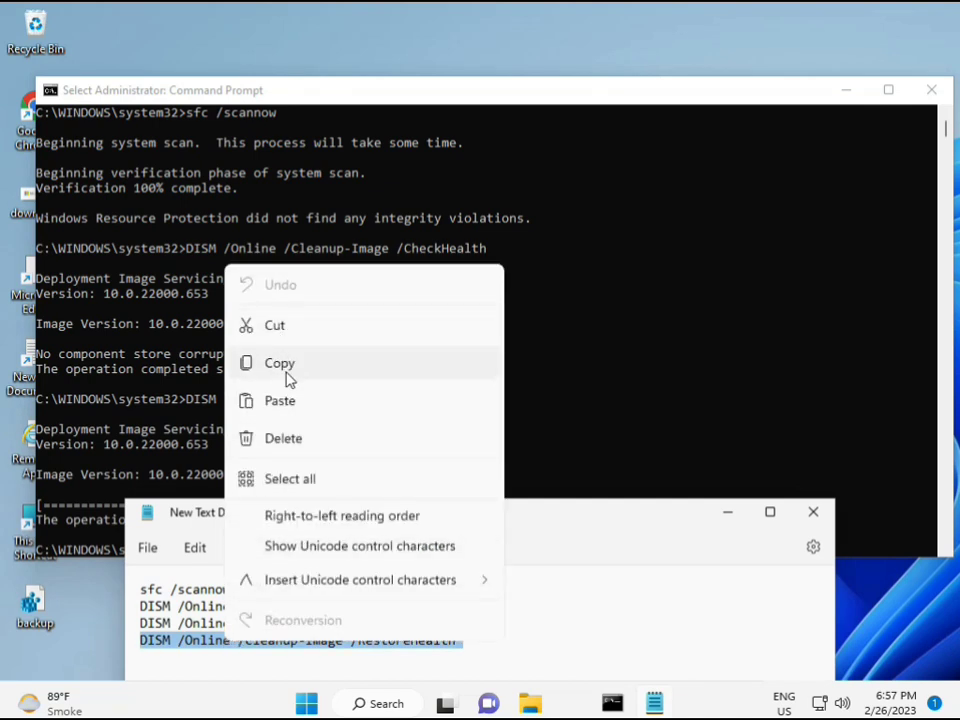
pyautogui.click(270, 366)
# Step: Paste the RestoreHealth command into Command Prompt and start the repair
pyautogui.click(270, 491)
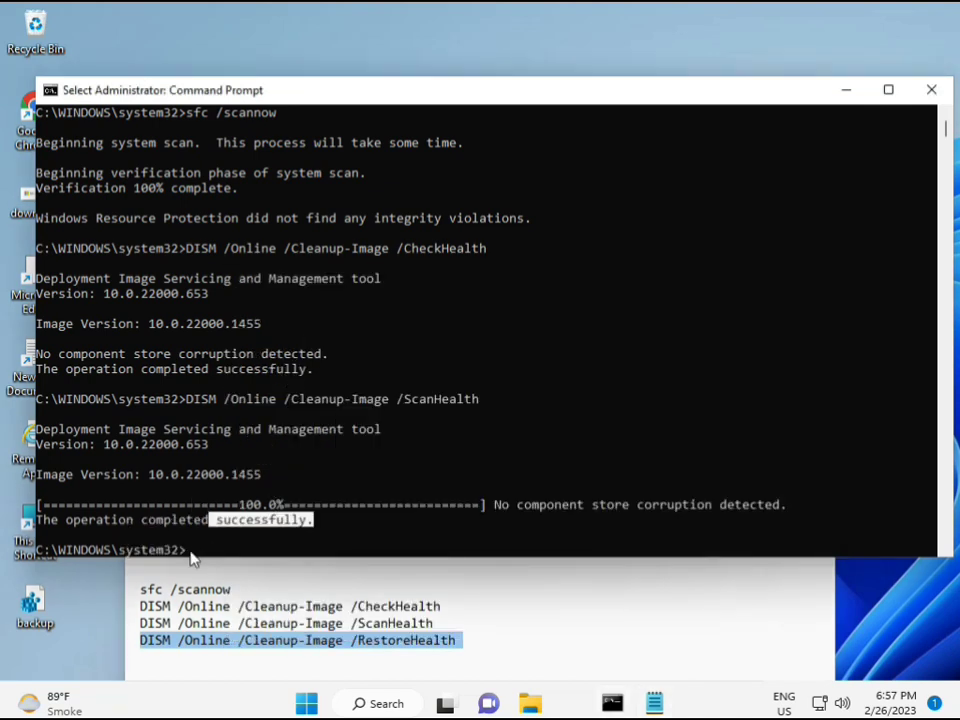
pyautogui.click(189, 556)
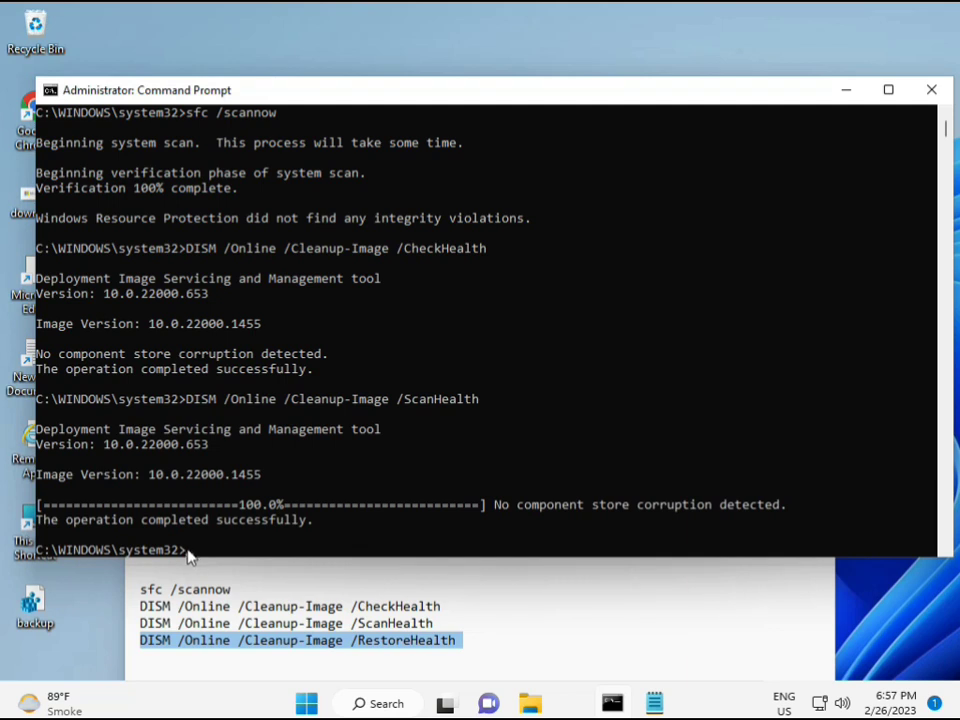
pyautogui.click(188, 554)
pyautogui.rightClick(189, 554)
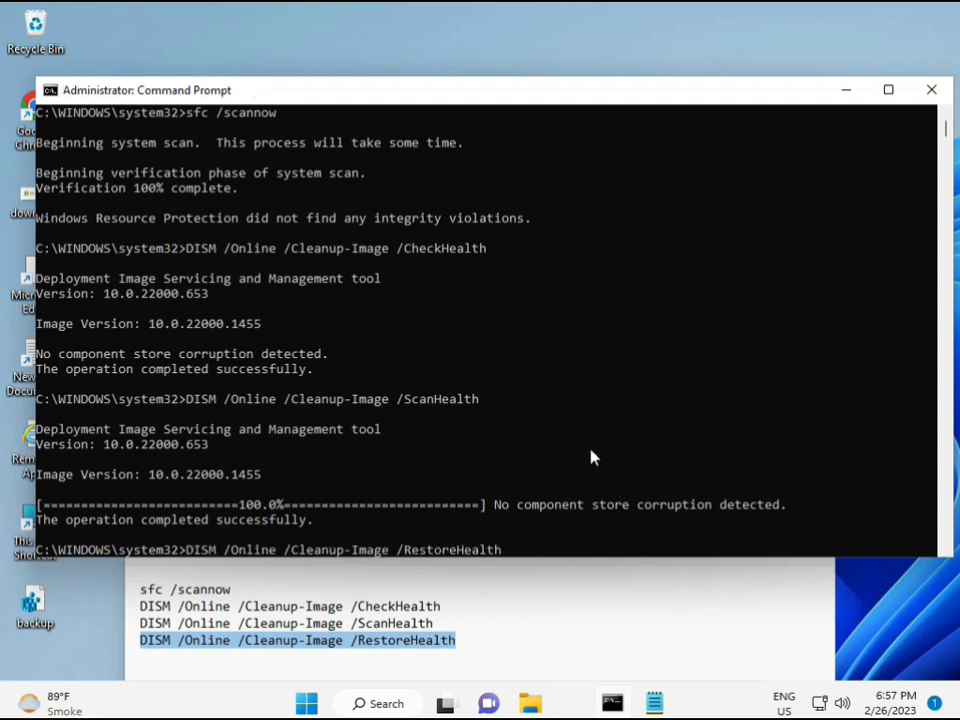
pyautogui.scroll(-6, 588, 455)
pyautogui.scroll(-3, 580, 453)
pyautogui.scroll(7, 540, 452)
pyautogui.scroll(3, 317, 439)
pyautogui.moveTo(947, 131)
pyautogui.mouseDown()
pyautogui.moveTo(948, 143)
pyautogui.moveTo(947, 130)
pyautogui.mouseUp()
pyautogui.click(190, 280)
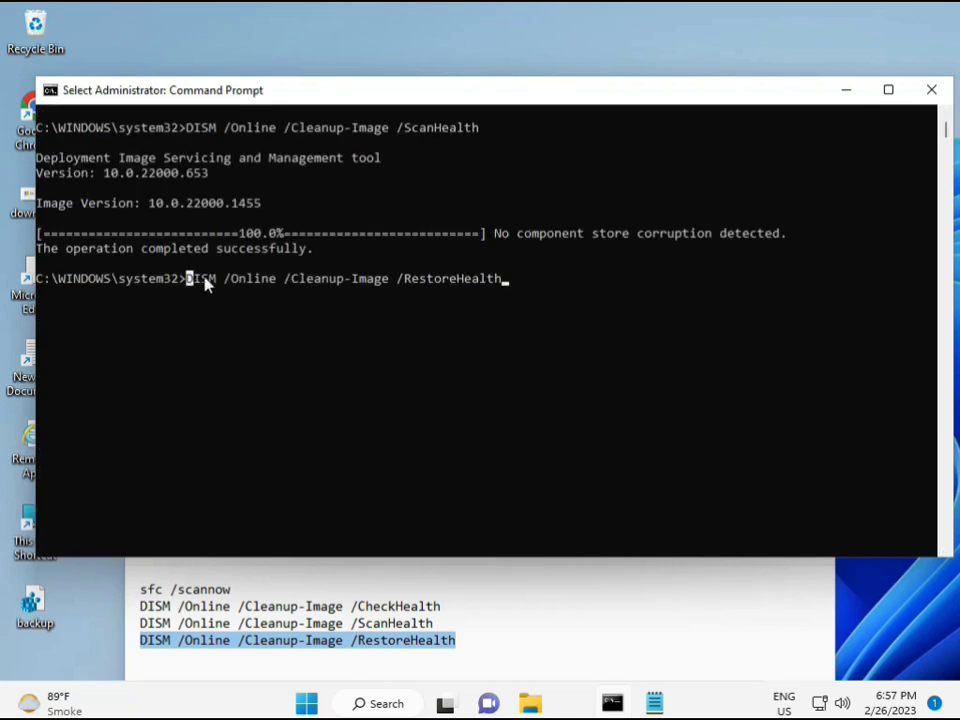
pyautogui.press('Escape')
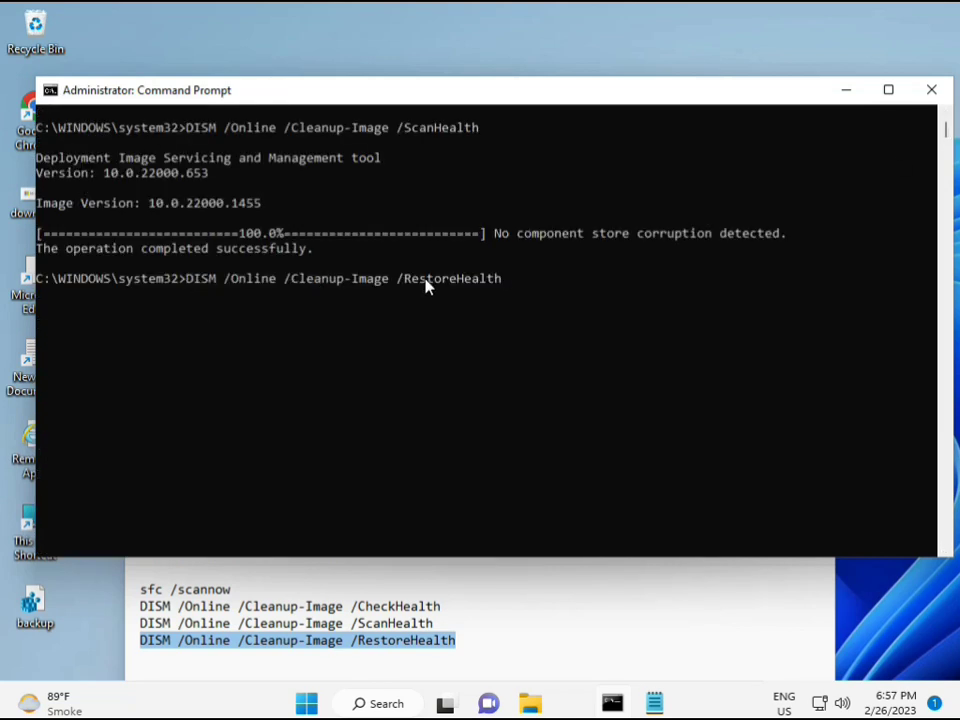
pyautogui.press('Return')
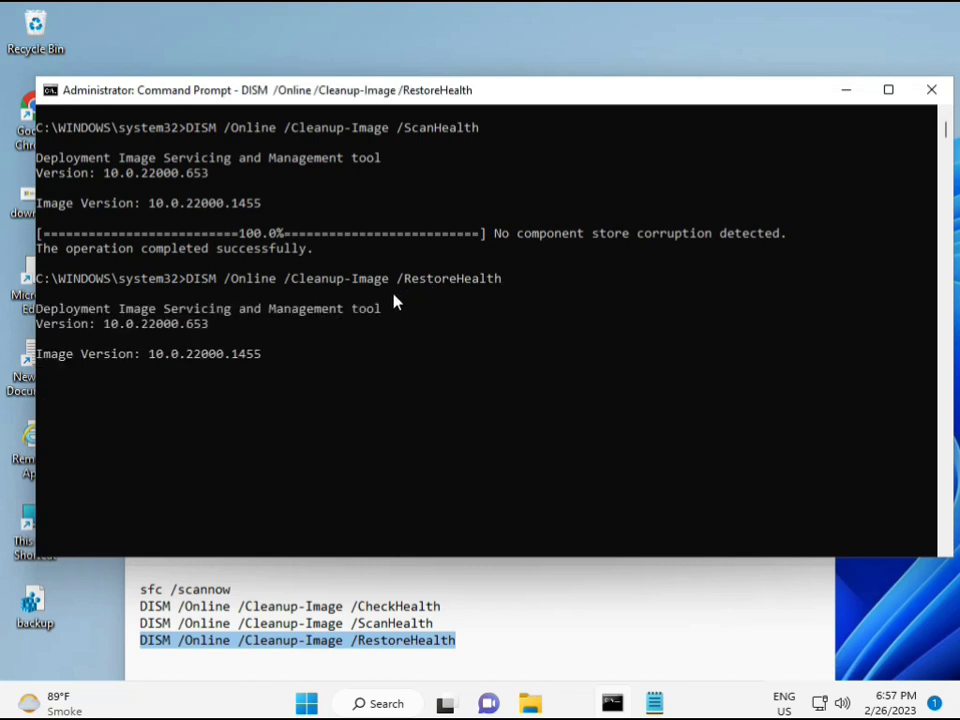